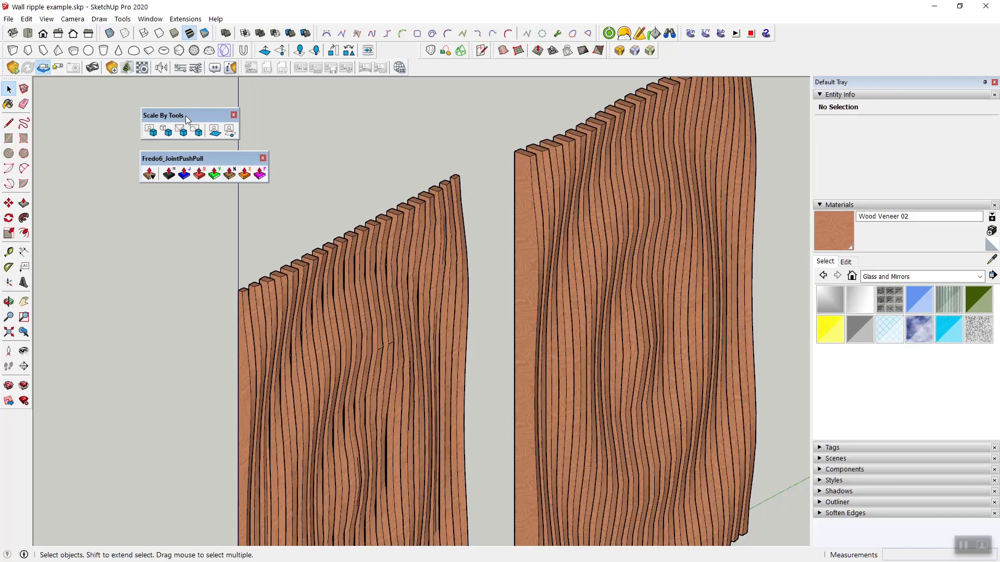
Slide the JointPushPull and Scale By Tools toolbars to the left, out of the way
middle_click_drag(421, 349, 261, 323)
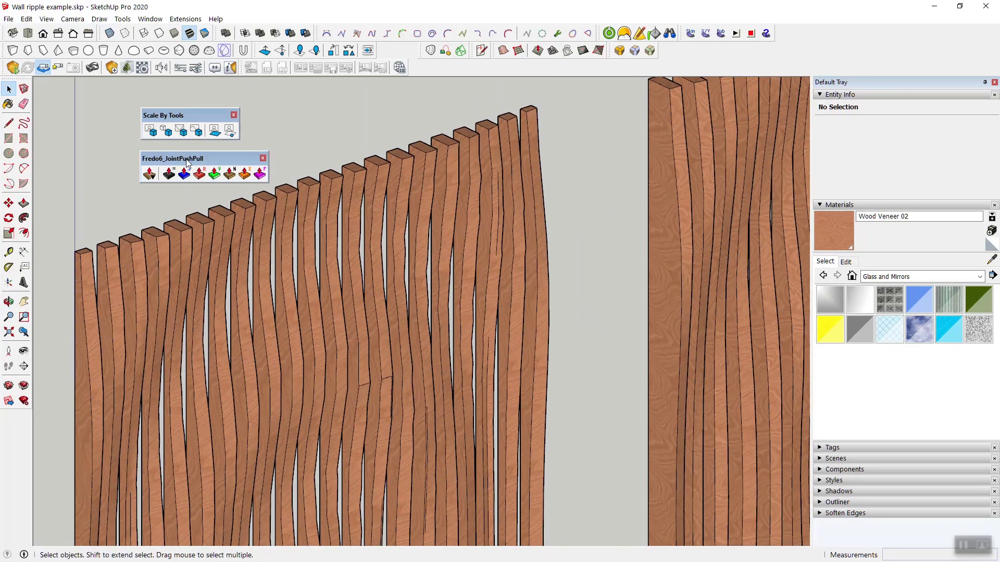
left_click_drag(186, 157, 138, 159)
left_click_drag(169, 118, 130, 120)
Orbit and zoom past the rippled walls to the plain, straight-slatted wall
middle_click_drag(279, 224, 267, 364)
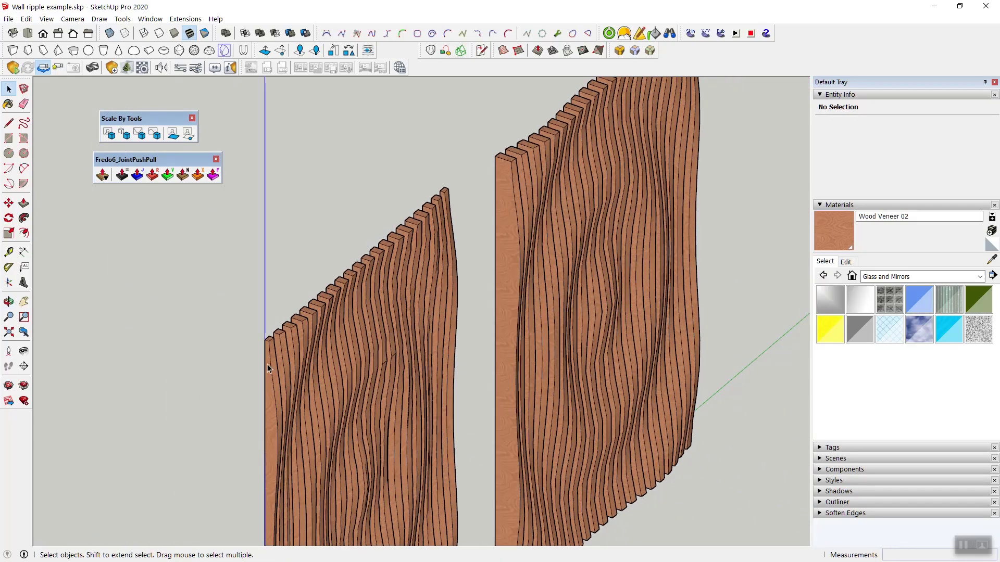
scroll(265, 360, "up", 5)
middle_click_drag(332, 318, 256, 318)
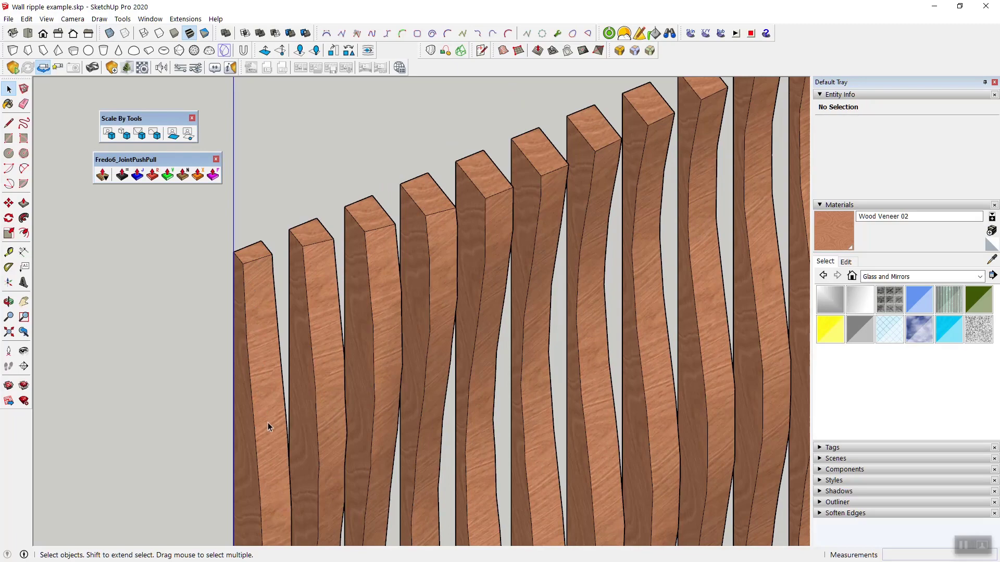
middle_click_drag(370, 331, 471, 297)
scroll(407, 192, "down", 5)
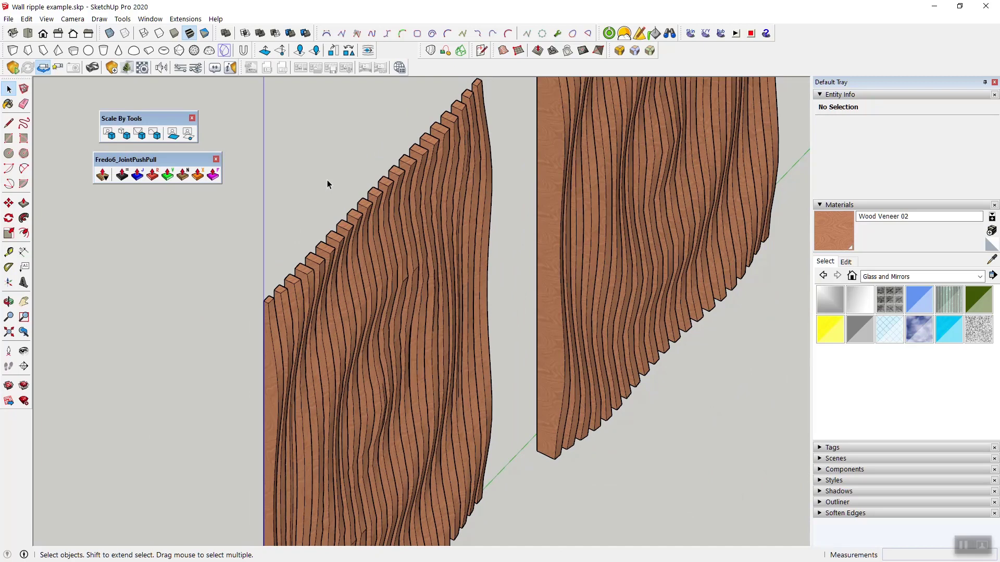
scroll(411, 288, "down", 6)
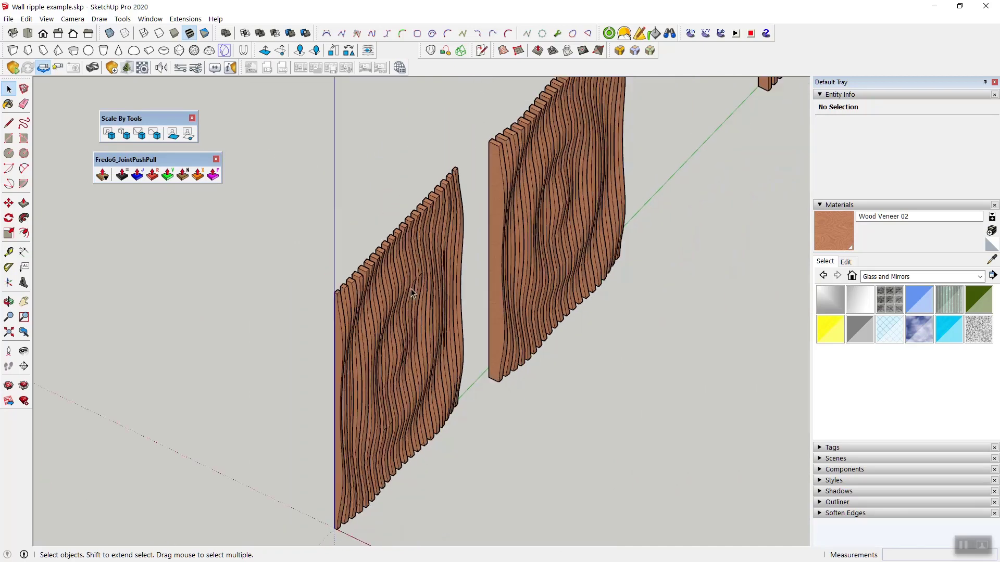
scroll(558, 145, "down", 3)
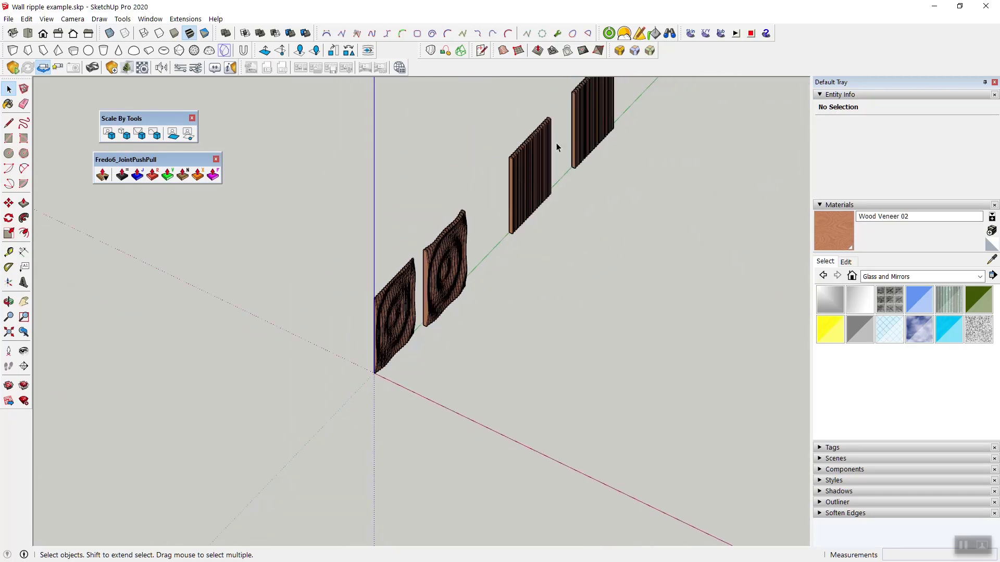
scroll(520, 151, "up", 8)
Orbit to a more frontal view of the plain slat wall, leaving nothing selected
middle_click_drag(437, 206, 333, 209)
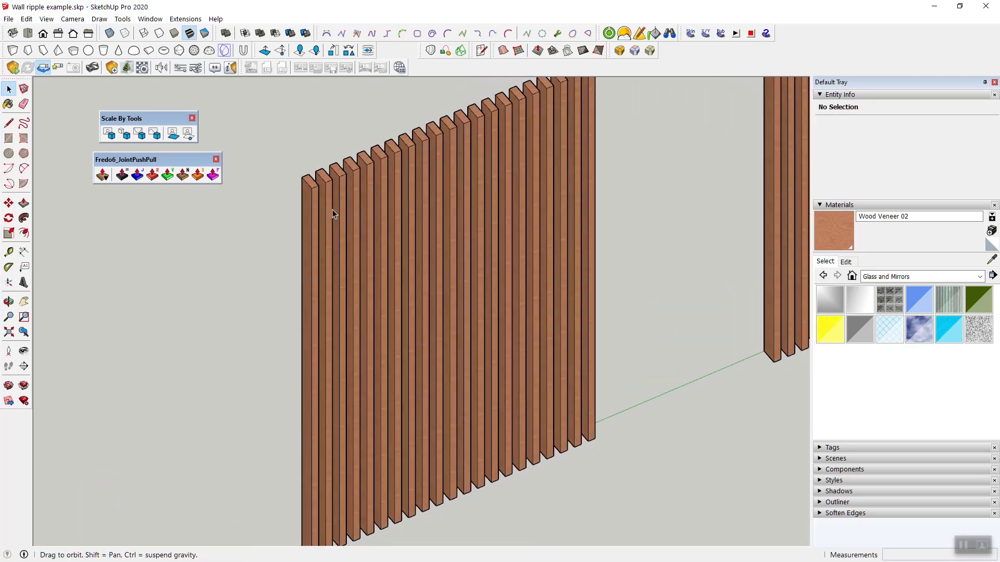
left_click(314, 193)
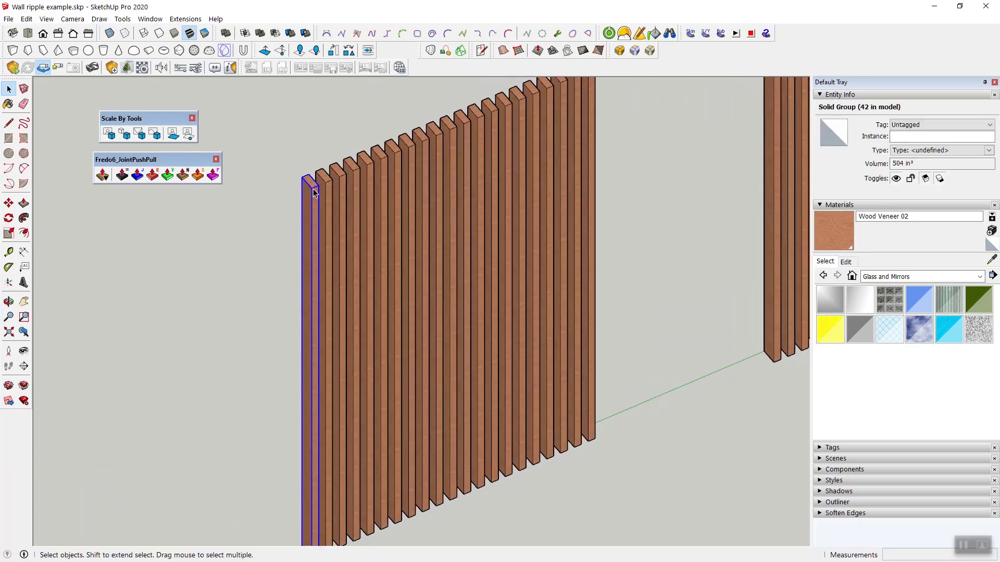
middle_click_drag(327, 130, 313, 149)
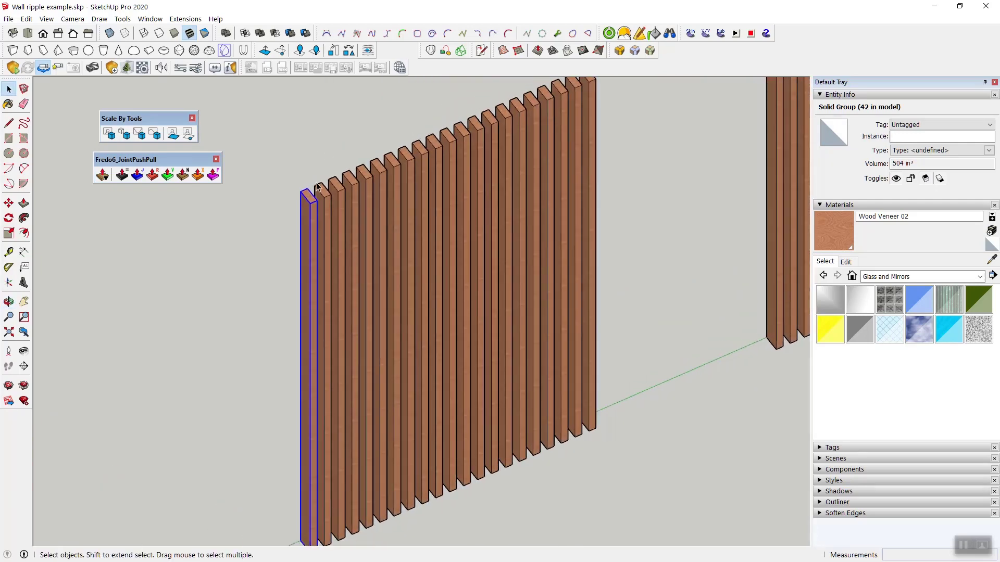
left_click(308, 148)
middle_click_drag(451, 181, 522, 203)
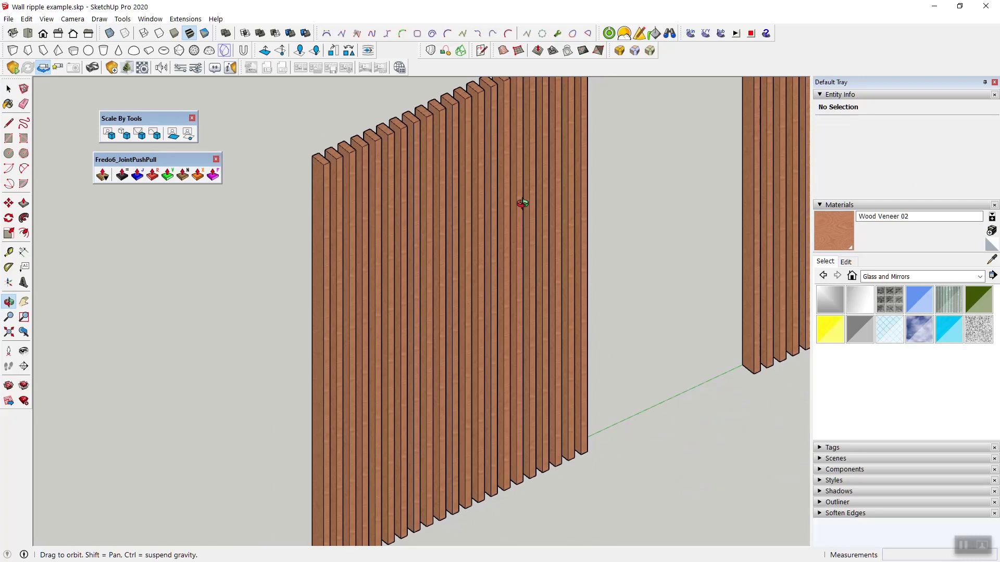
Draw a rectangle from the wall's bottom front corner to its top corner
left_click(9, 138)
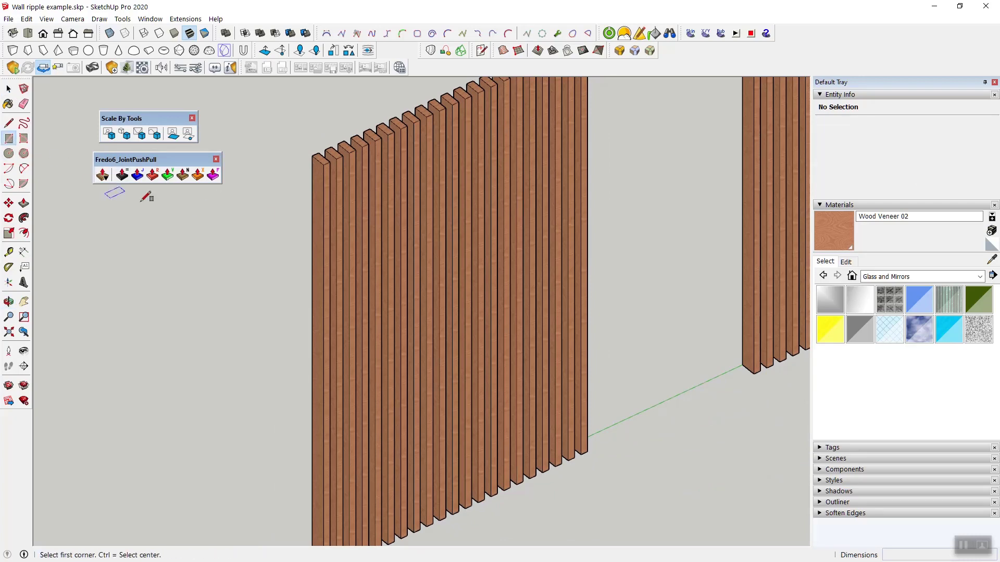
scroll(397, 270, "down", 5)
scroll(366, 426, "up", 5)
scroll(368, 399, "up", 4)
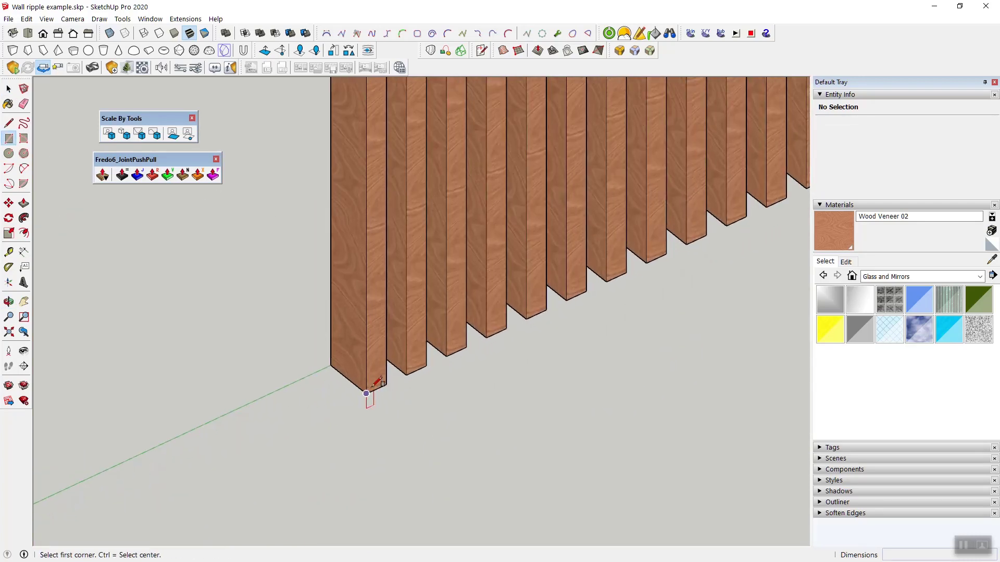
left_click(366, 394)
scroll(354, 432, "down", 5)
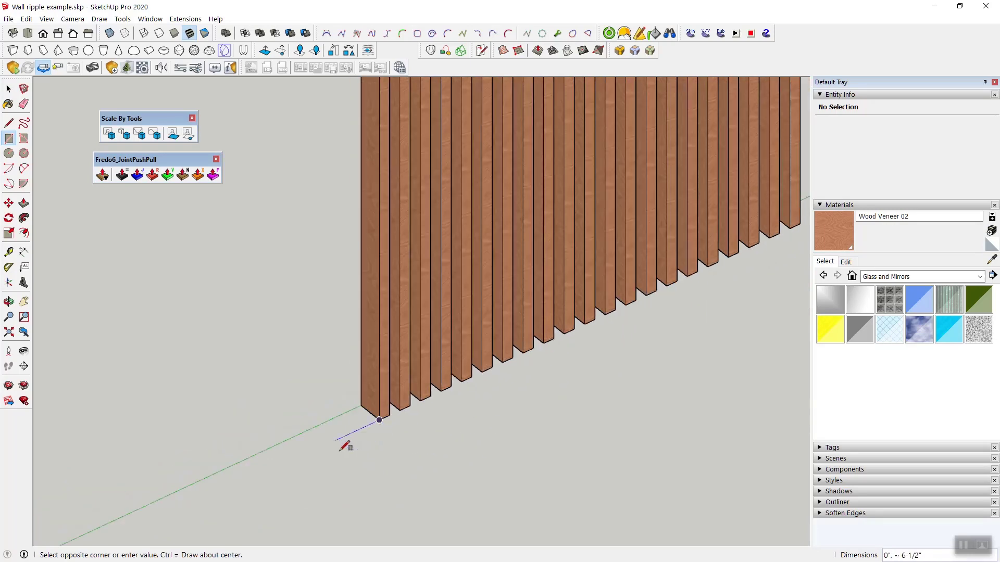
scroll(447, 240, "up", 2)
scroll(480, 140, "up", 5)
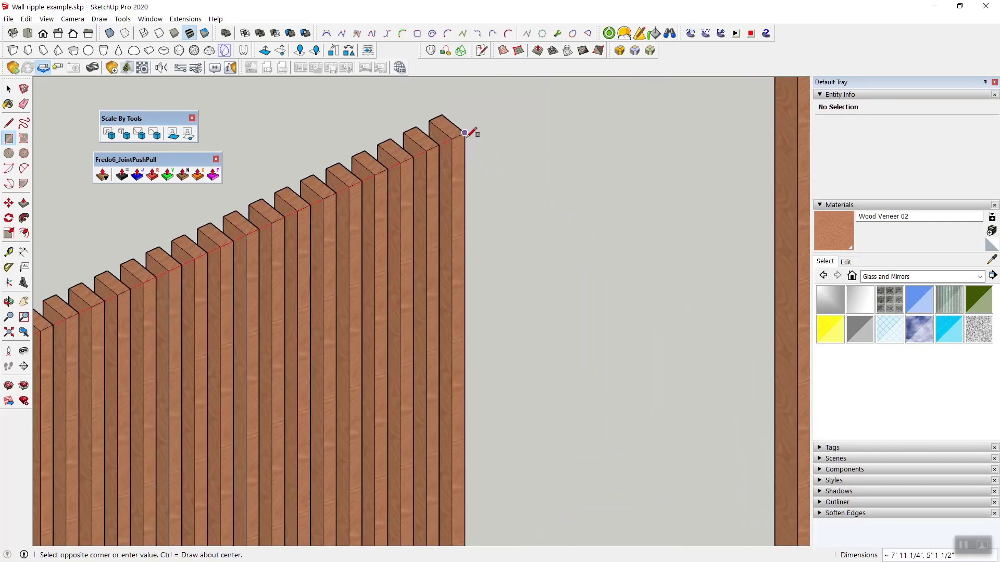
left_click(465, 133)
scroll(547, 177, "down", 6)
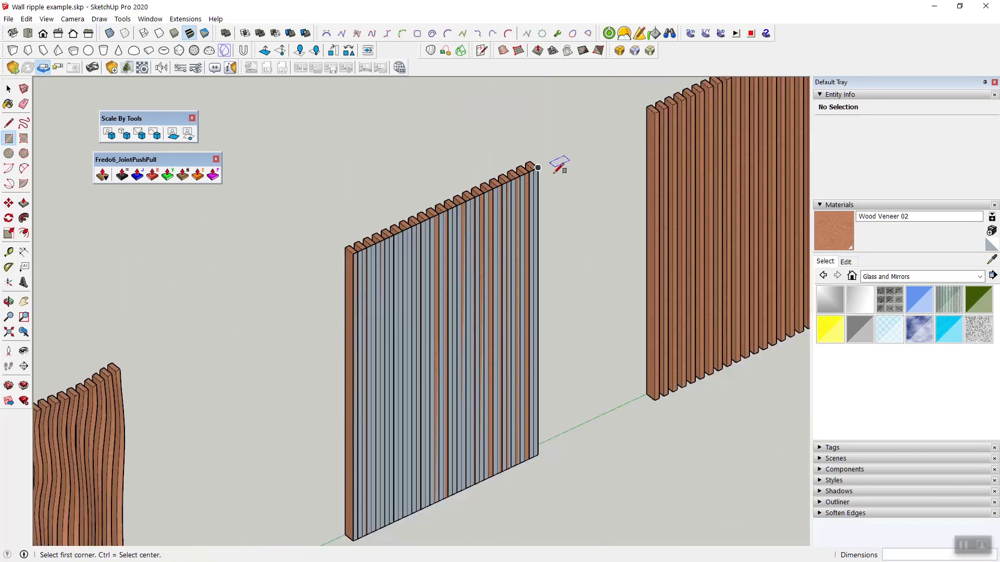
Orbit to a flatter, slightly angled front view of the new face
key("o")
left_click_drag(493, 272, 386, 225)
middle_click_drag(387, 225, 388, 228)
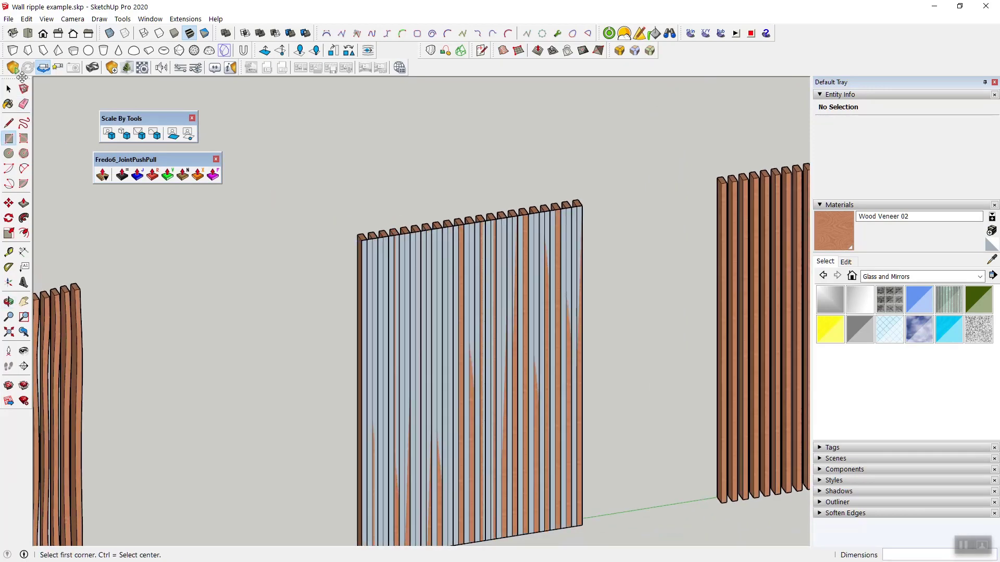
key("space")
scroll(354, 271, "up", 3)
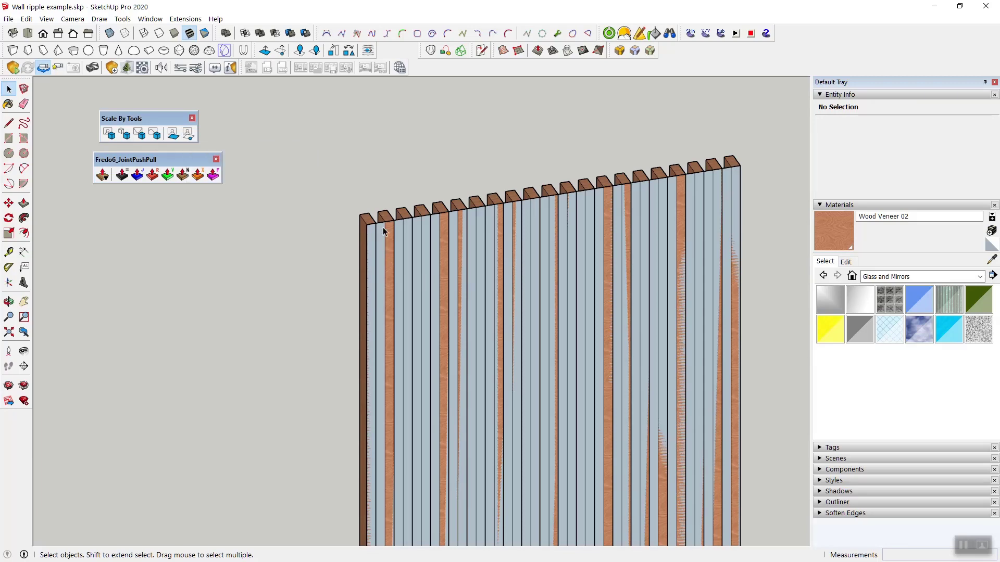
scroll(586, 251, "down", 8)
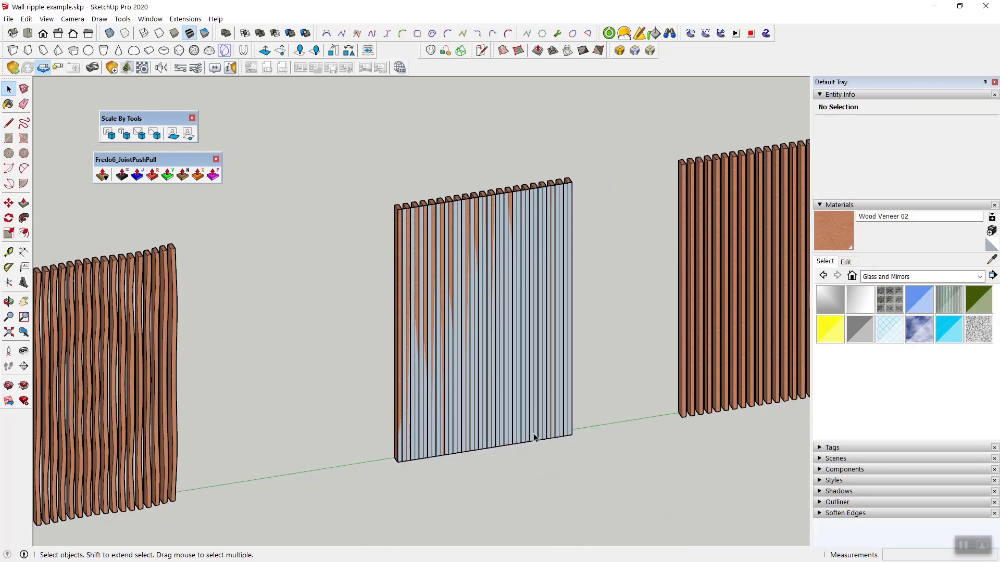
scroll(408, 222, "up", 5)
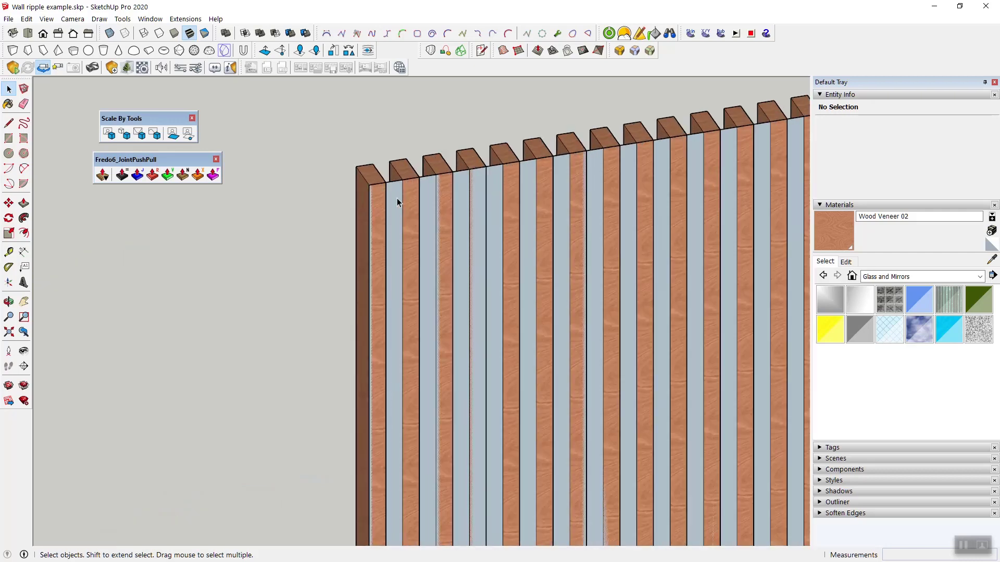
Delete the front face, keeping the wall's rectangular outline, and select that outline
left_click(396, 202)
key("Delete")
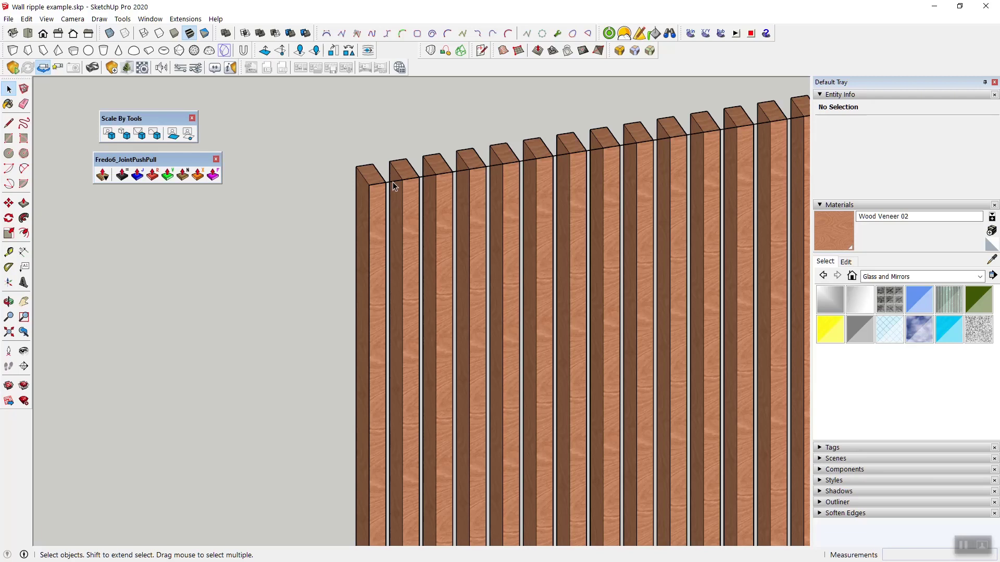
left_click(392, 182)
triple_click(395, 187)
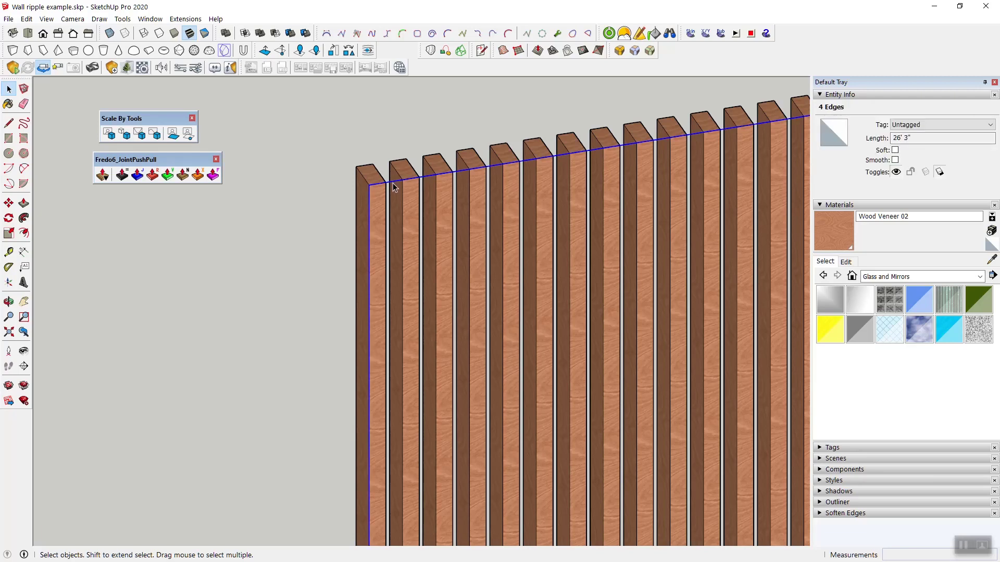
scroll(302, 167, "down", 6)
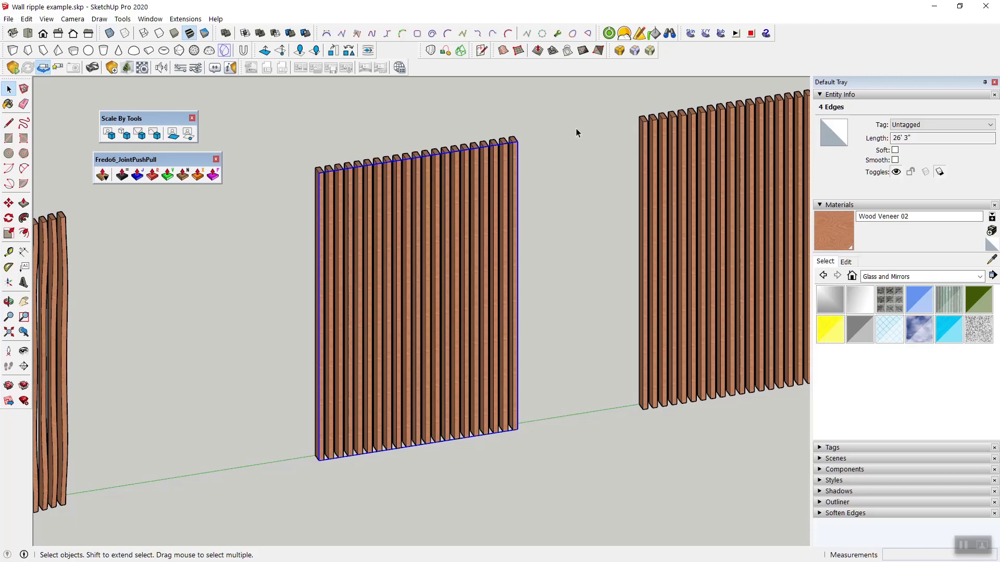
Float the Soap Bubble toolbar and reselect the wall's four outline edges
left_click_drag(684, 33, 380, 123)
left_click(306, 128)
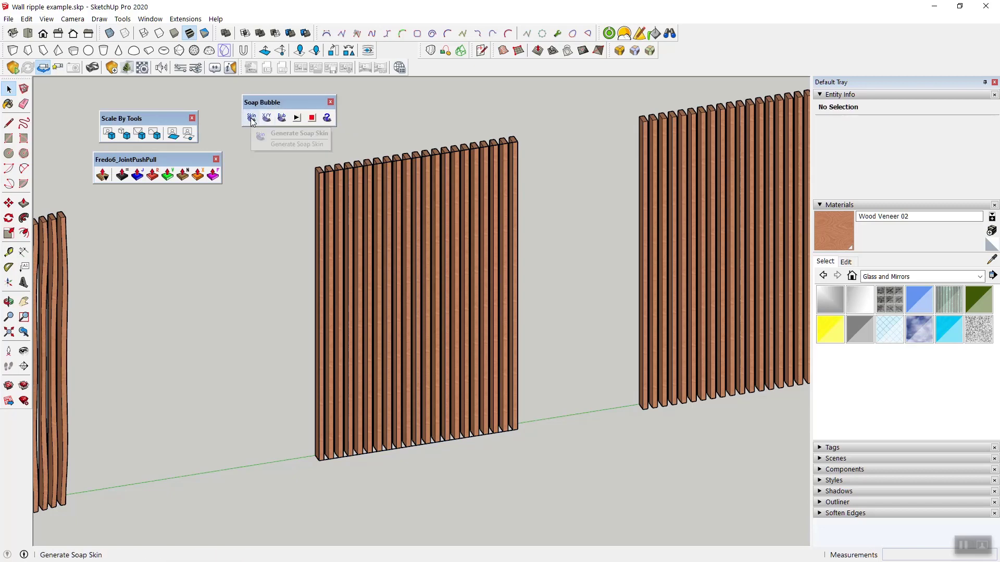
scroll(324, 169, "up", 5)
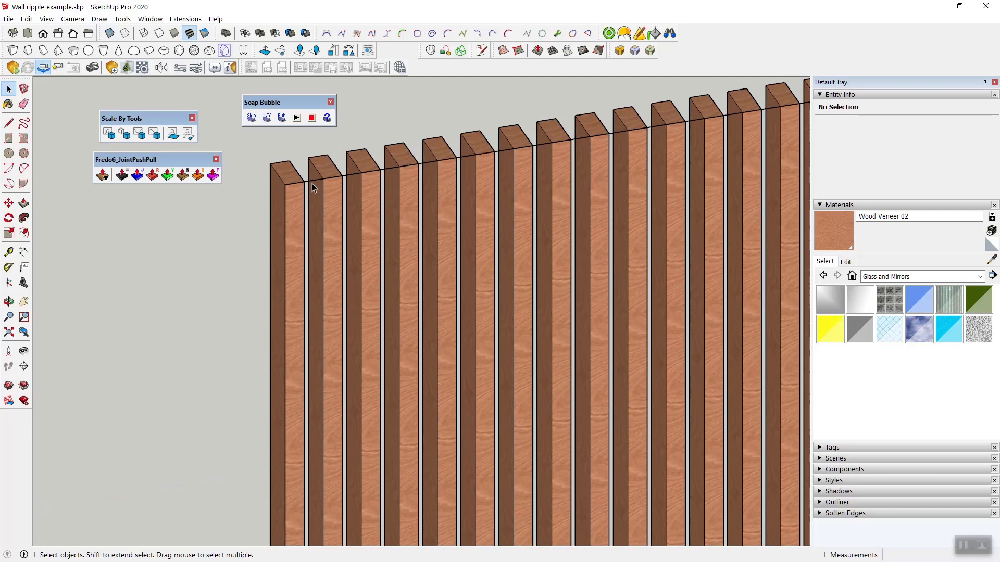
triple_click(313, 184)
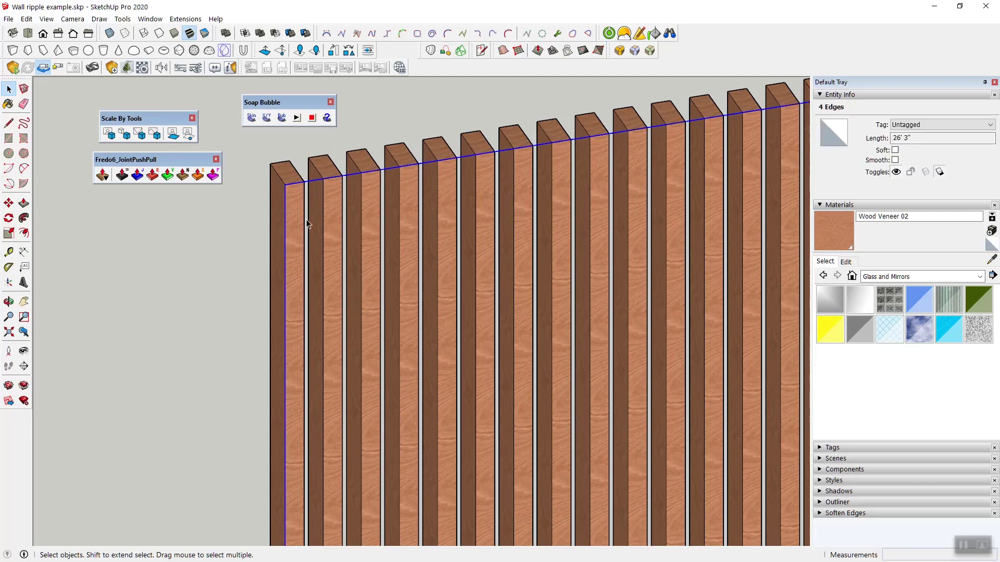
scroll(307, 219, "down", 3)
scroll(270, 170, "down", 2)
scroll(475, 171, "down", 1)
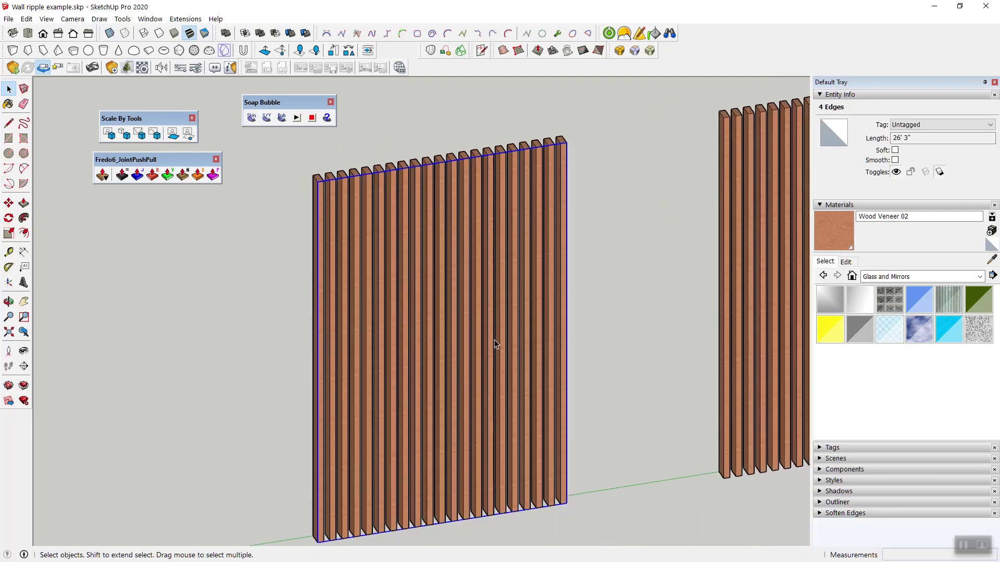
Generate a Soap Skin across the outline with a net division of 20
left_click(251, 118)
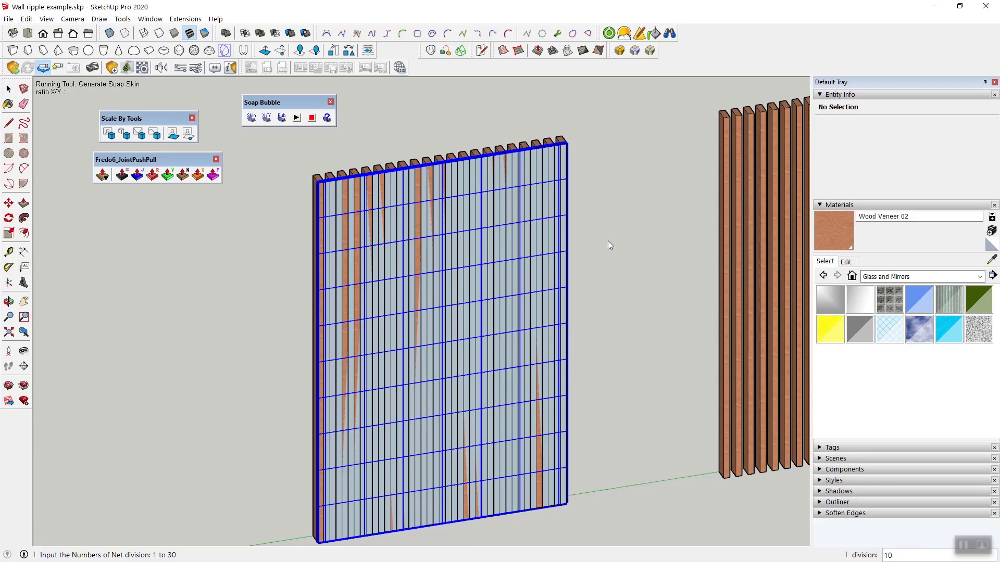
type("20")
key("Return")
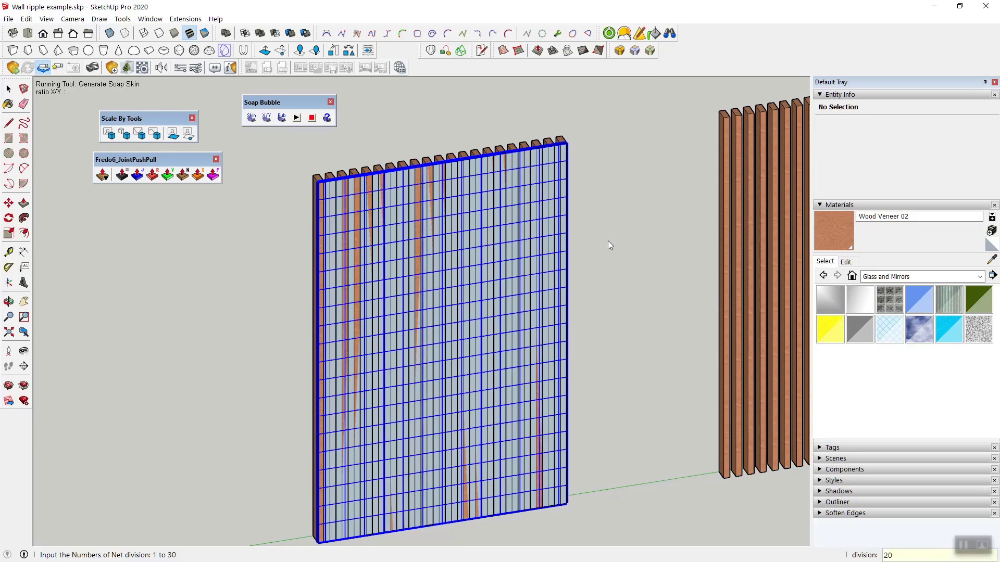
key("Return")
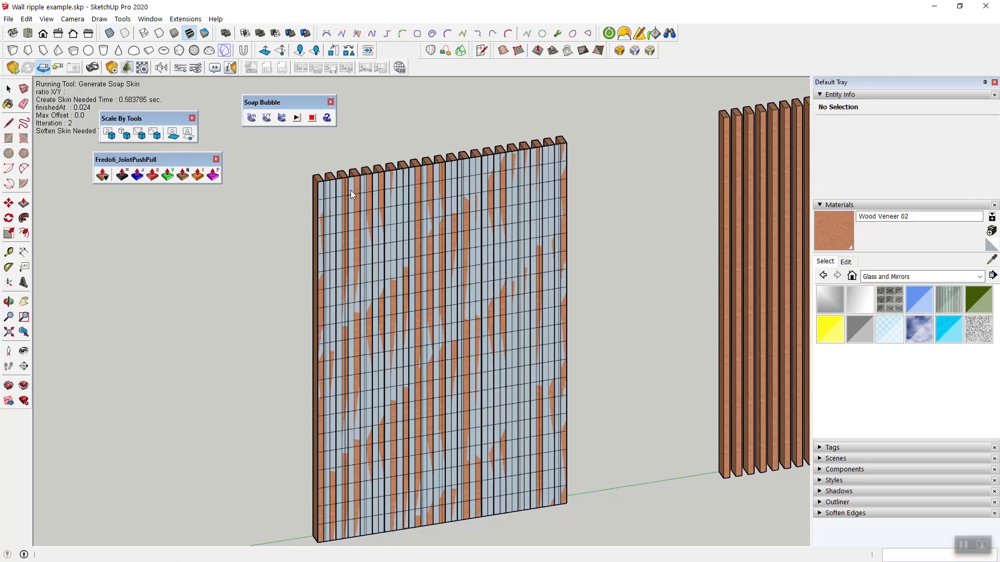
Enter the wall group for editing and select all its connected geometry
left_click(9, 90)
scroll(341, 198, "up", 5)
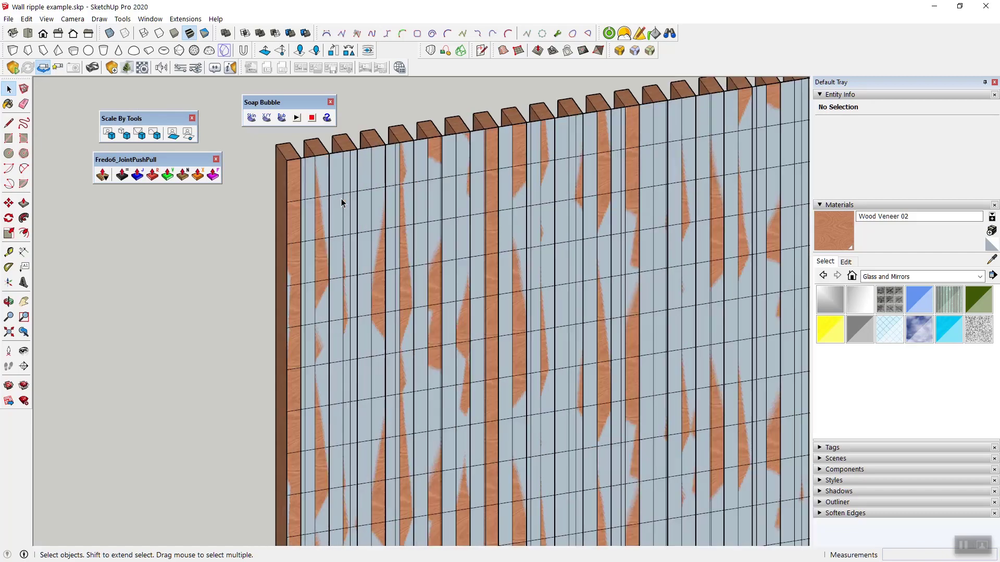
scroll(302, 173, "up", 3)
left_click(305, 195)
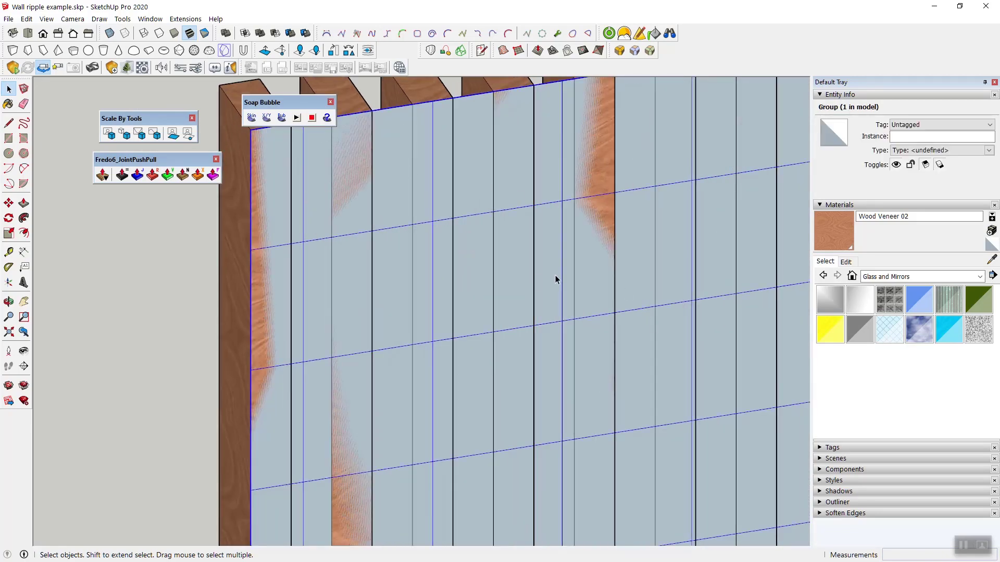
scroll(530, 252, "down", 3)
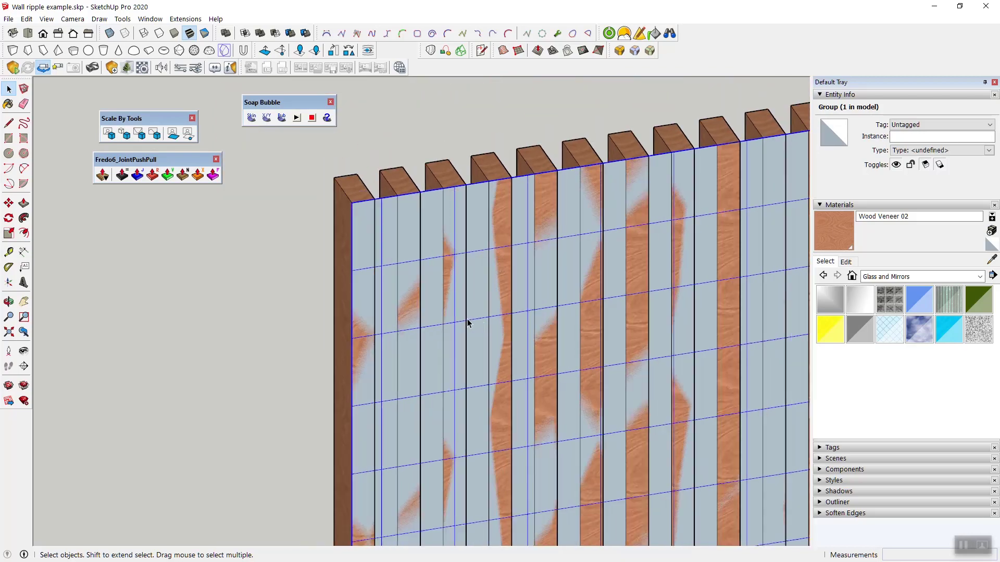
double_click(386, 229)
triple_click(384, 229)
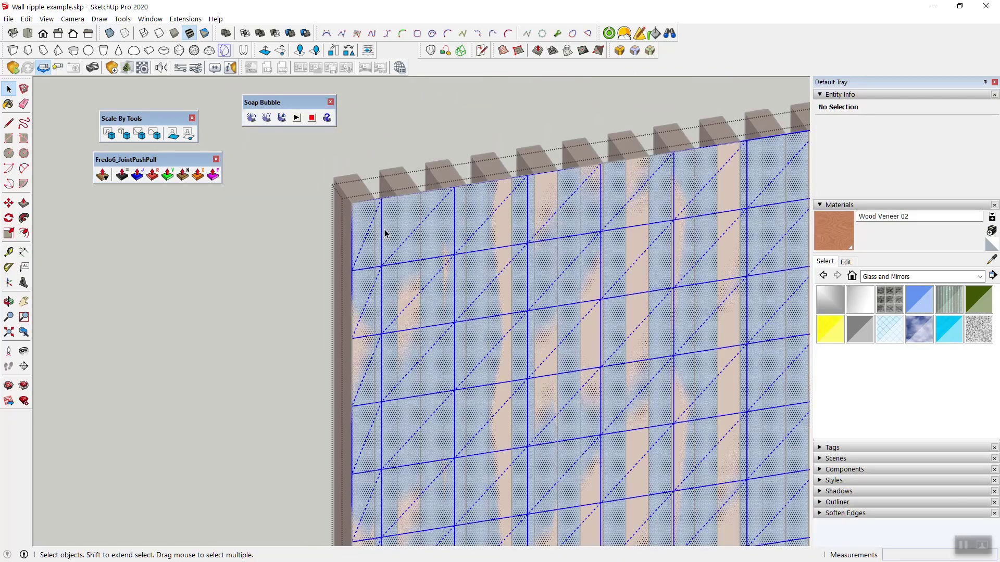
Orbit and zoom around the wall to check the gridded soap-skin mesh
scroll(253, 183, "down", 5)
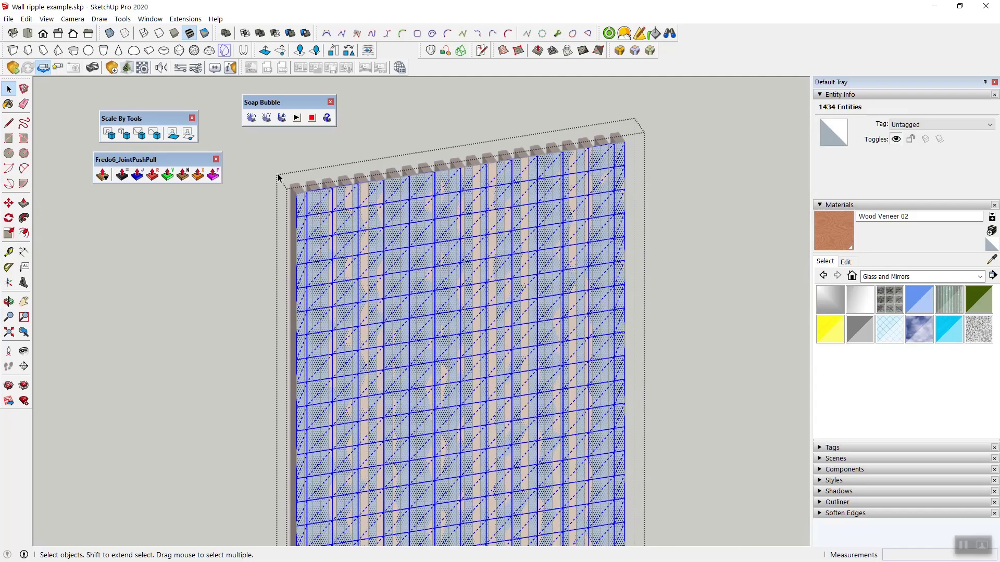
scroll(431, 205, "up", 6)
middle_click_drag(545, 257, 475, 199)
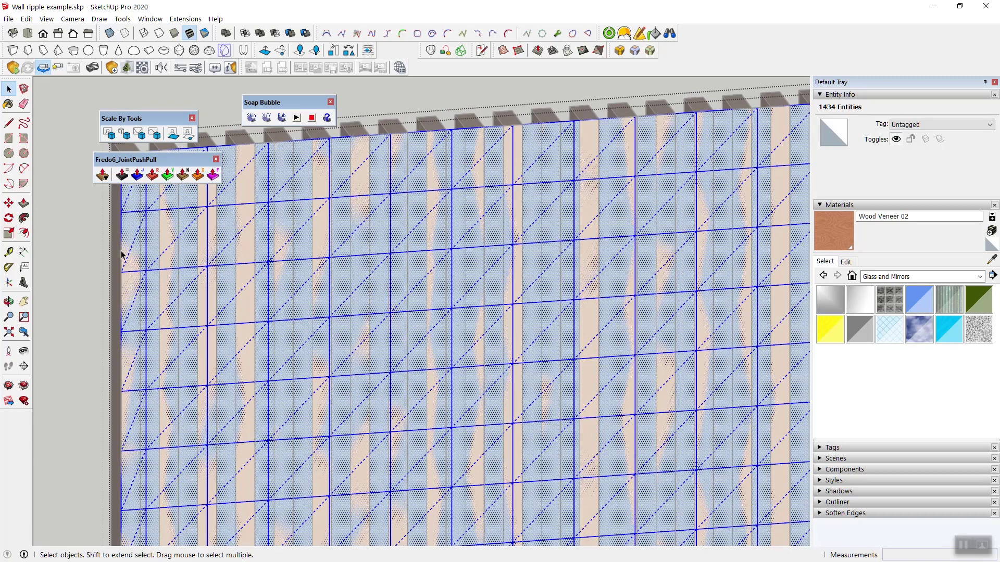
scroll(135, 270, "down", 3)
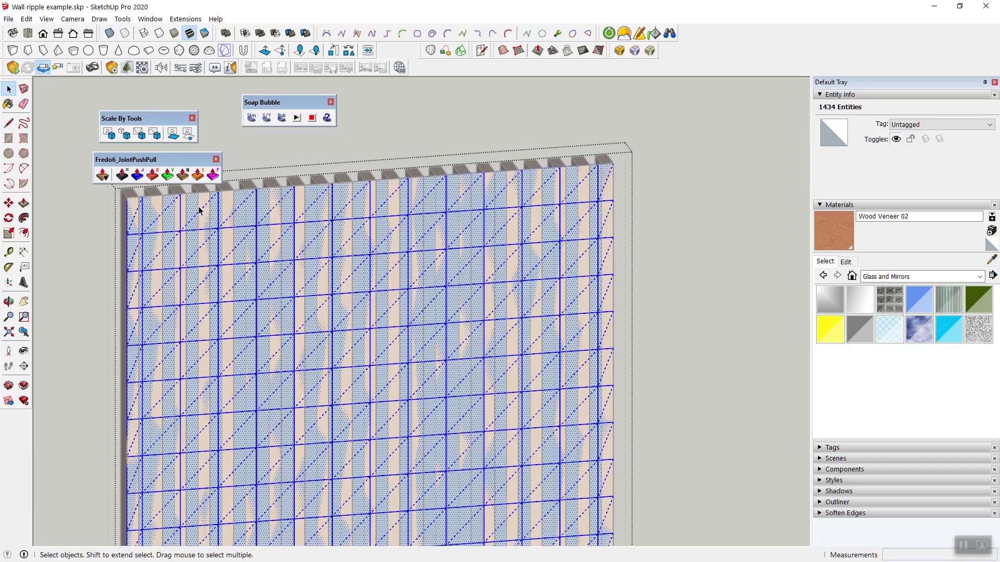
scroll(586, 175, "down", 3)
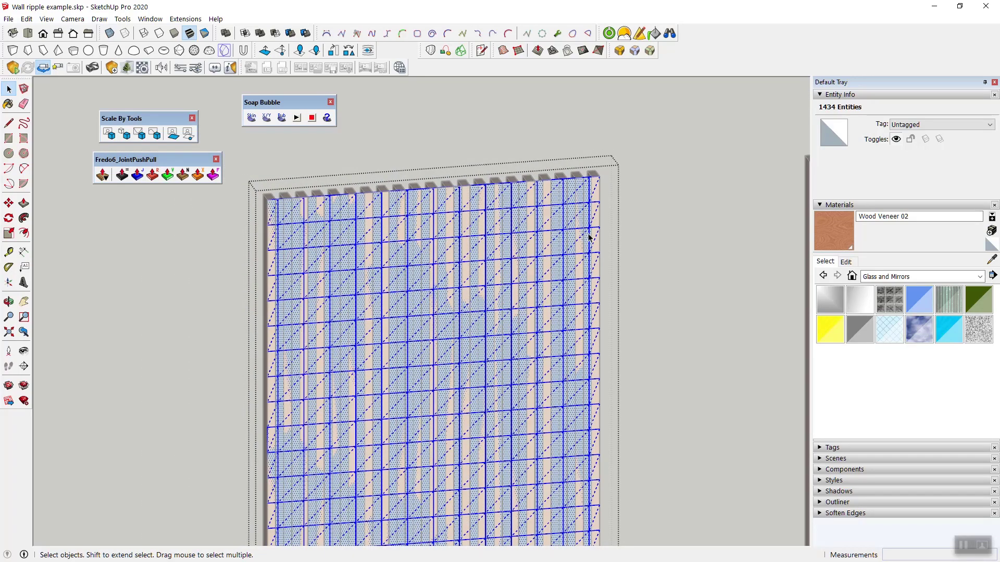
scroll(492, 219, "down", 4)
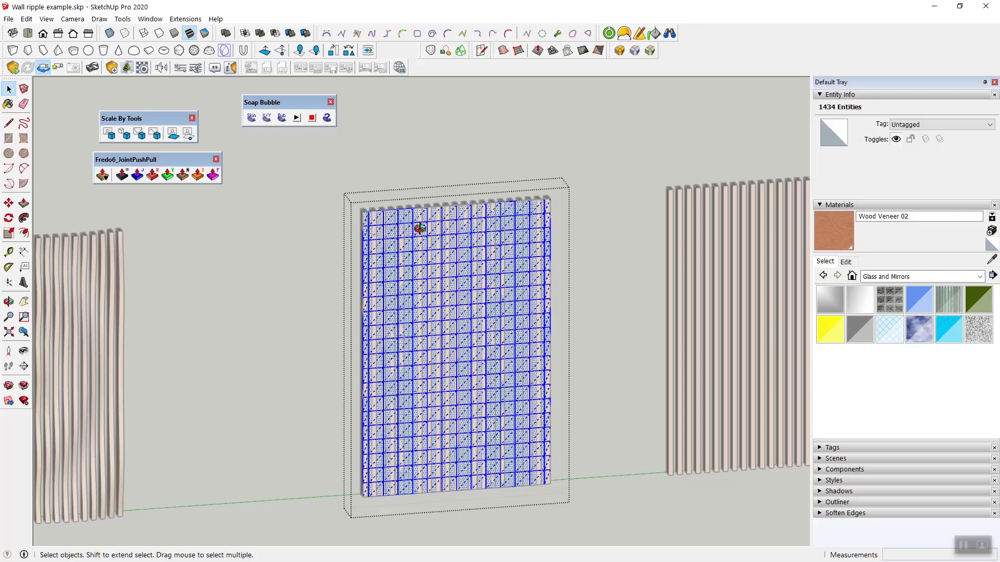
middle_click_drag(420, 228, 547, 272)
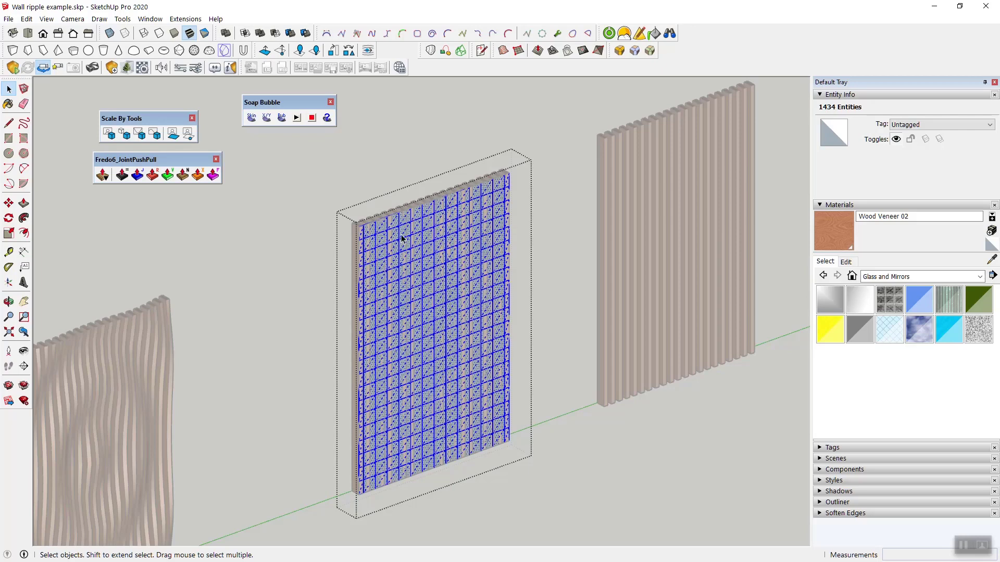
scroll(402, 239, "down", 10)
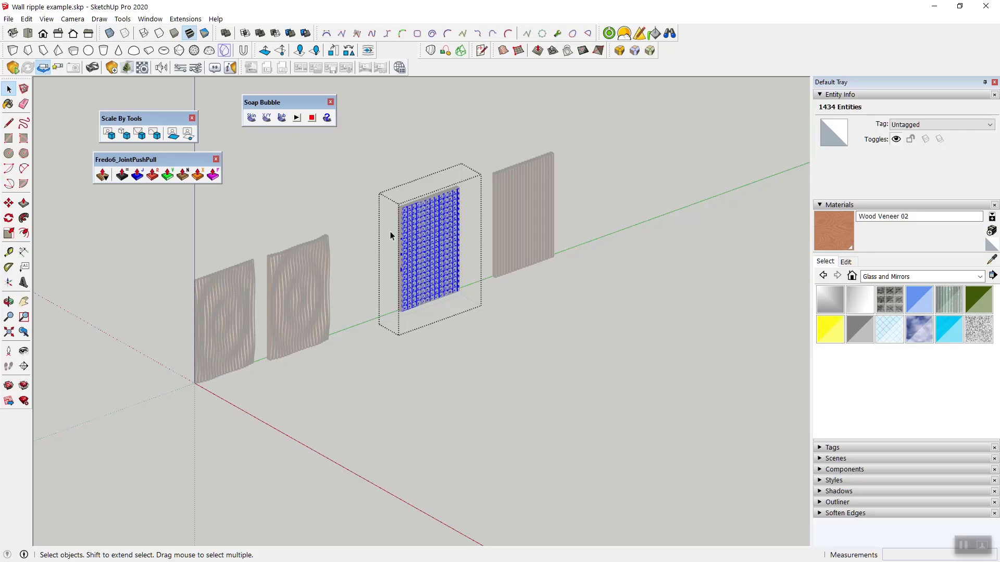
scroll(435, 209, "up", 5)
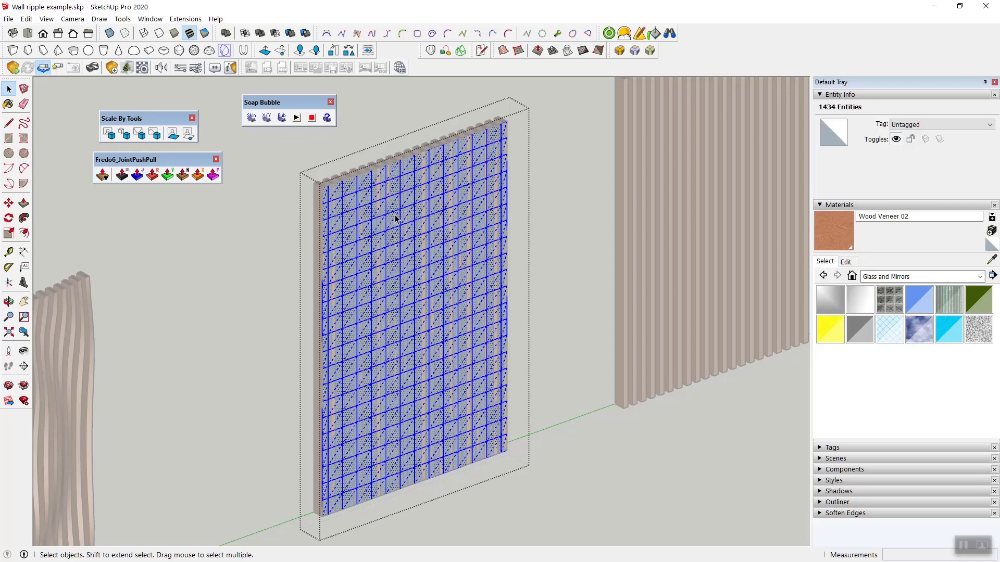
Run Move Vertices by Image with RED 2, GREEN 0, BLUE 0, GREEN-BLUE orientation, choosing test wave.png
left_click(188, 135)
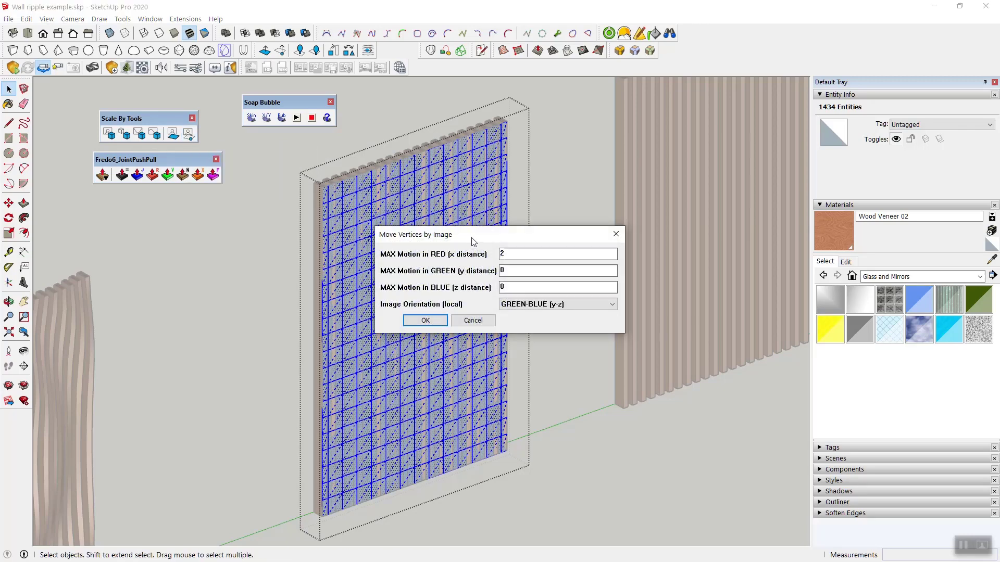
left_click_drag(474, 242, 154, 204)
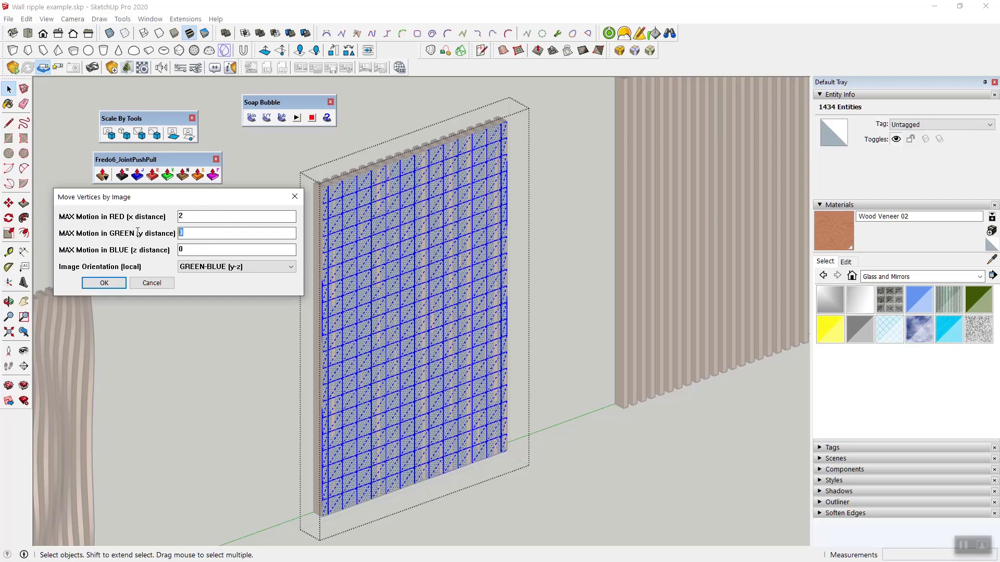
key("Tab")
left_click(102, 283)
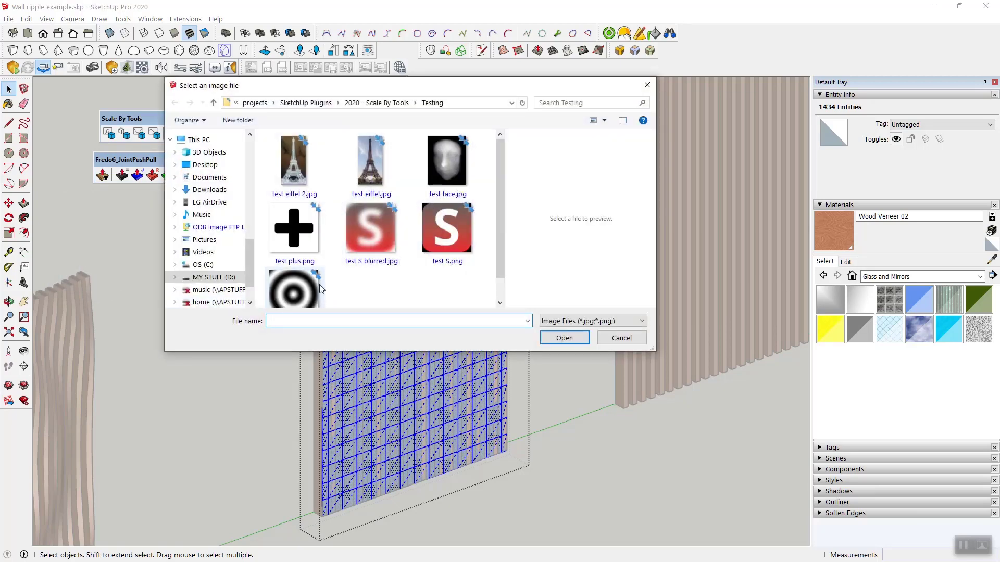
left_click(319, 288)
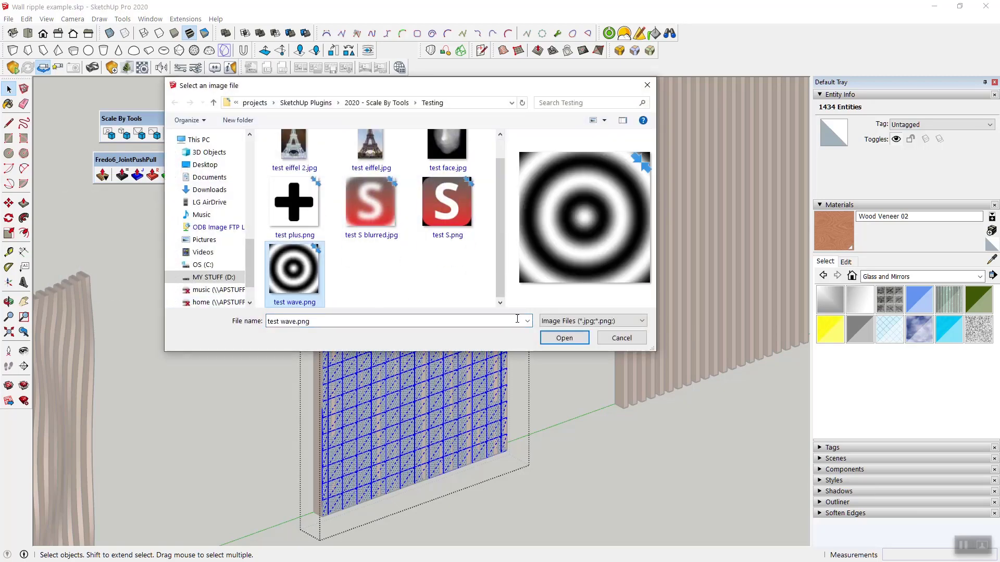
Apply test wave.png to the mesh and orbit to inspect its concentric ripples
left_click(564, 338)
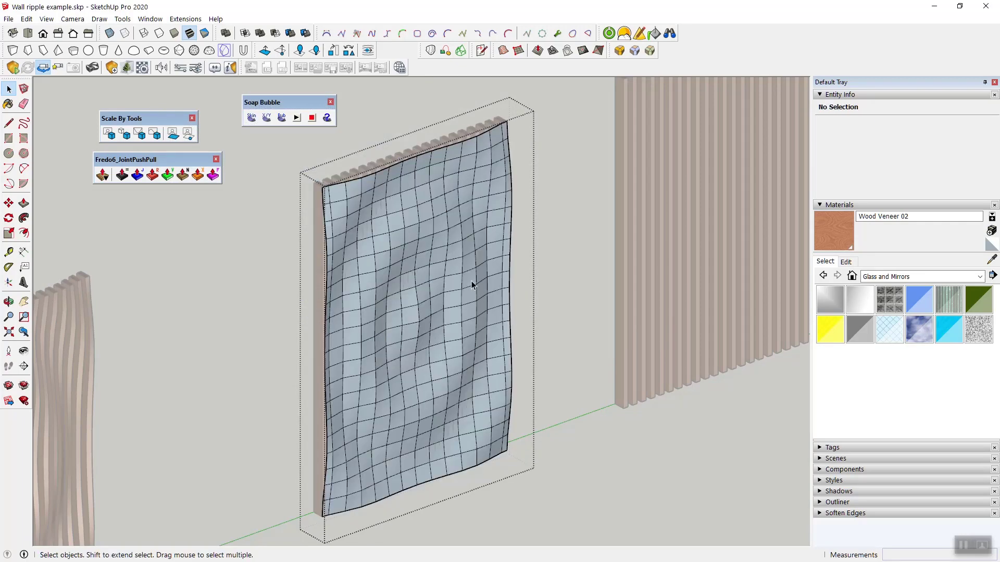
middle_click_drag(444, 284, 495, 267)
middle_click_drag(332, 181, 398, 284)
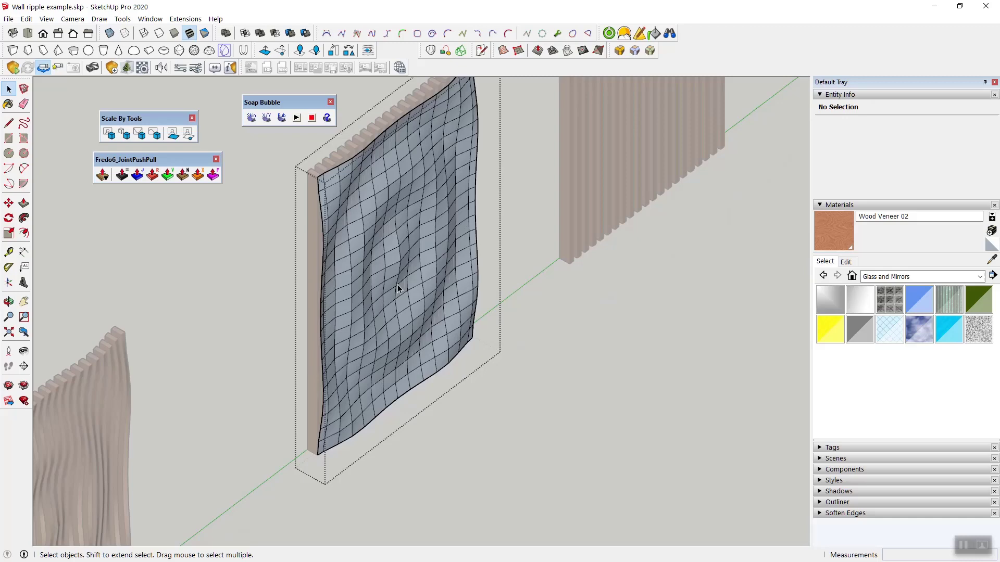
scroll(386, 255, "down", 3)
scroll(375, 219, "up", 3)
scroll(379, 220, "up", 2)
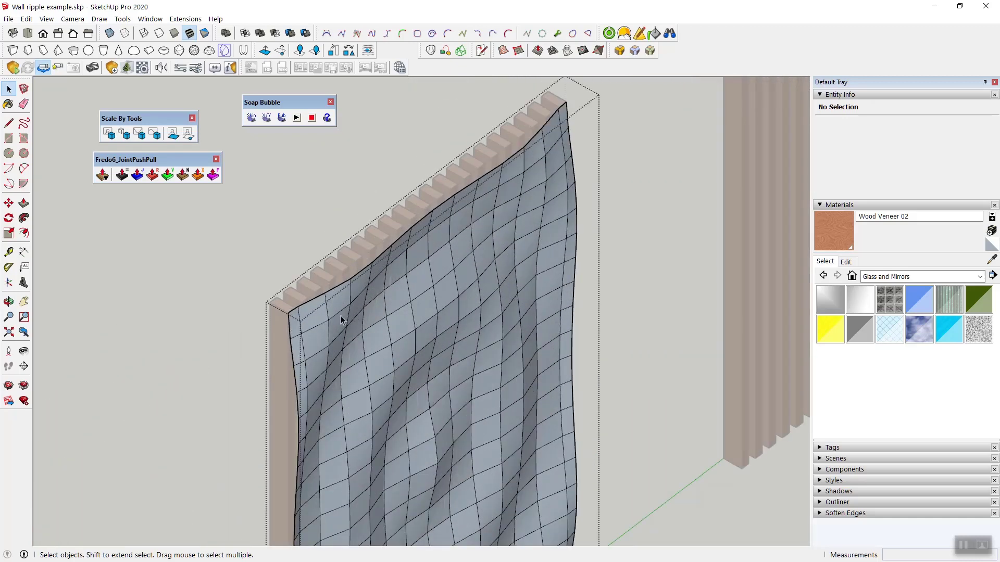
middle_click_drag(328, 312, 317, 230)
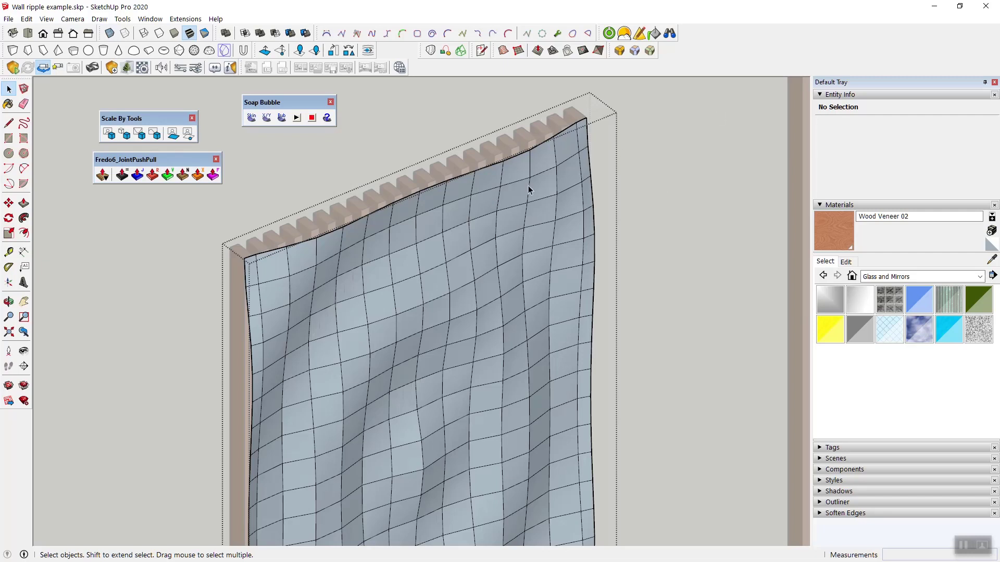
Thicken the selected rippled mesh 6 inches with JointPushPull's Thicken option
triple_click(276, 267)
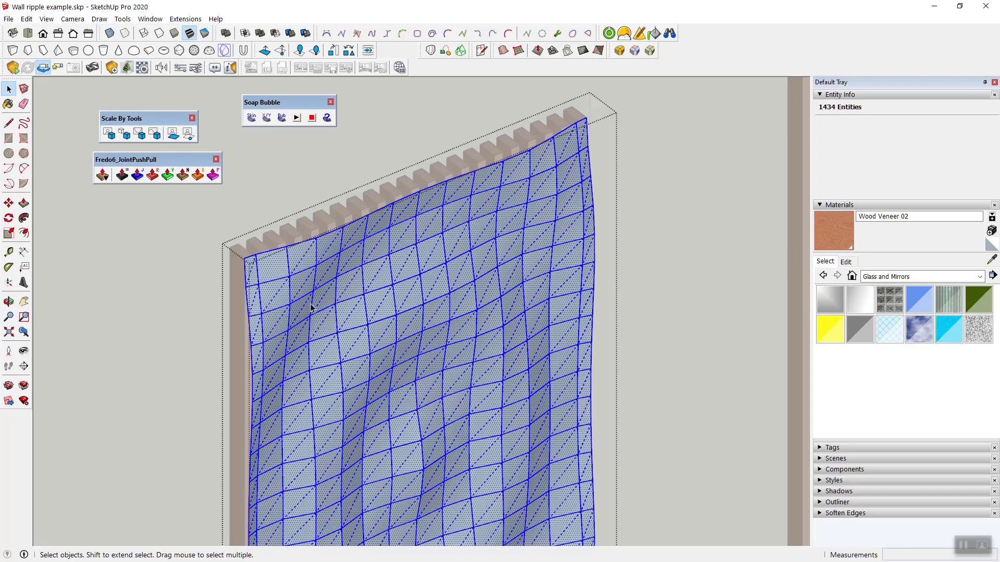
middle_click_drag(276, 266, 339, 272)
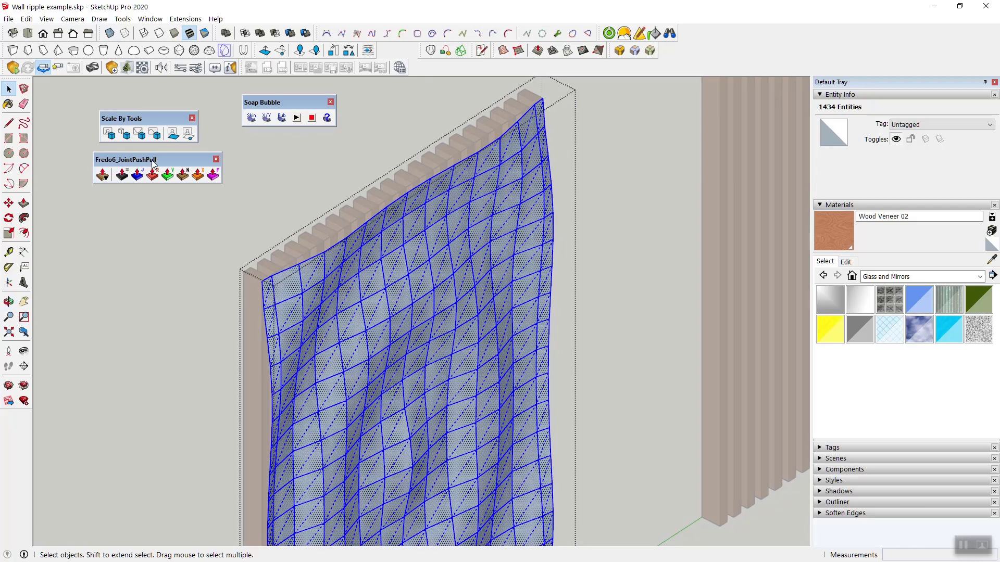
left_click(197, 176)
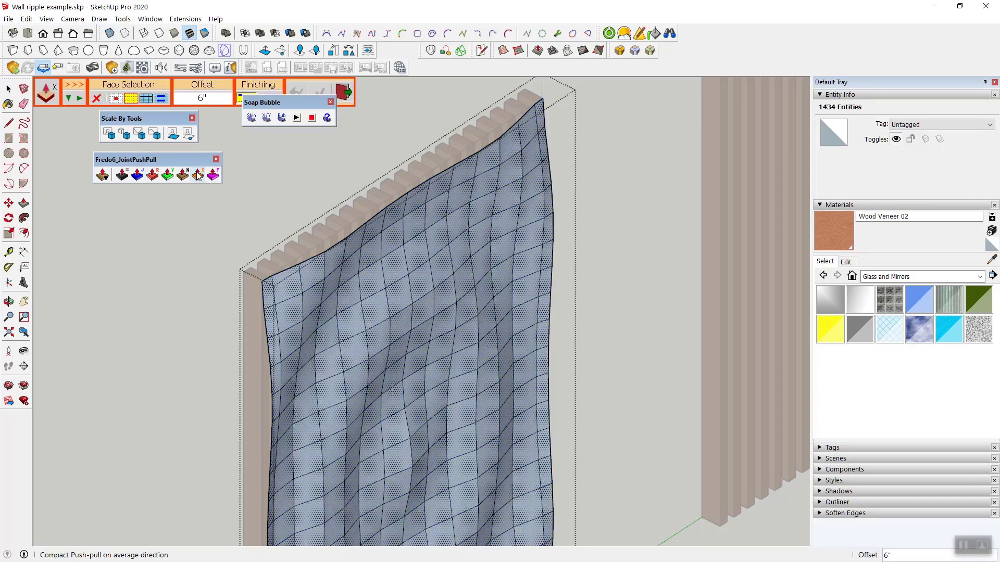
left_click_drag(276, 105, 106, 214)
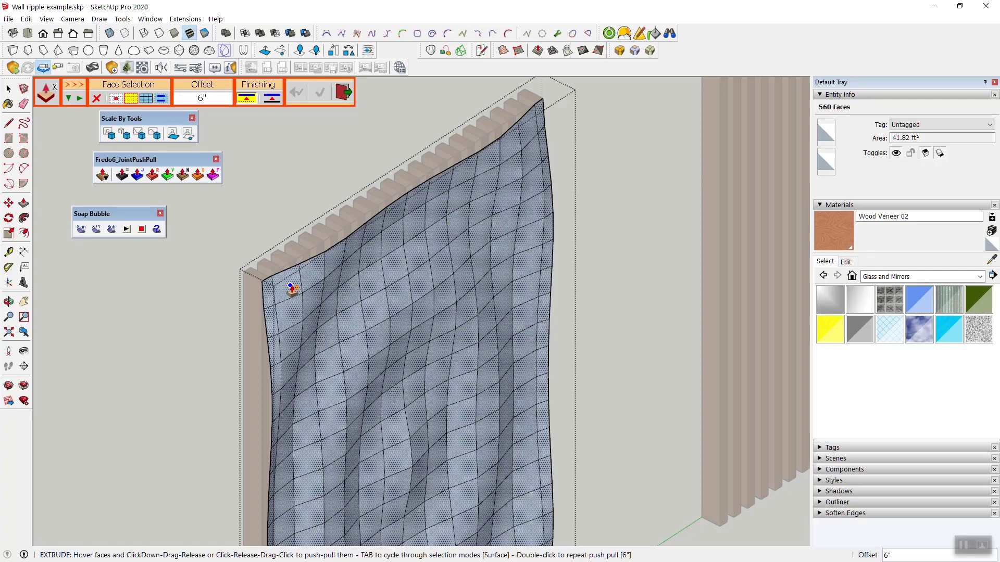
left_click_drag(292, 289, 276, 102)
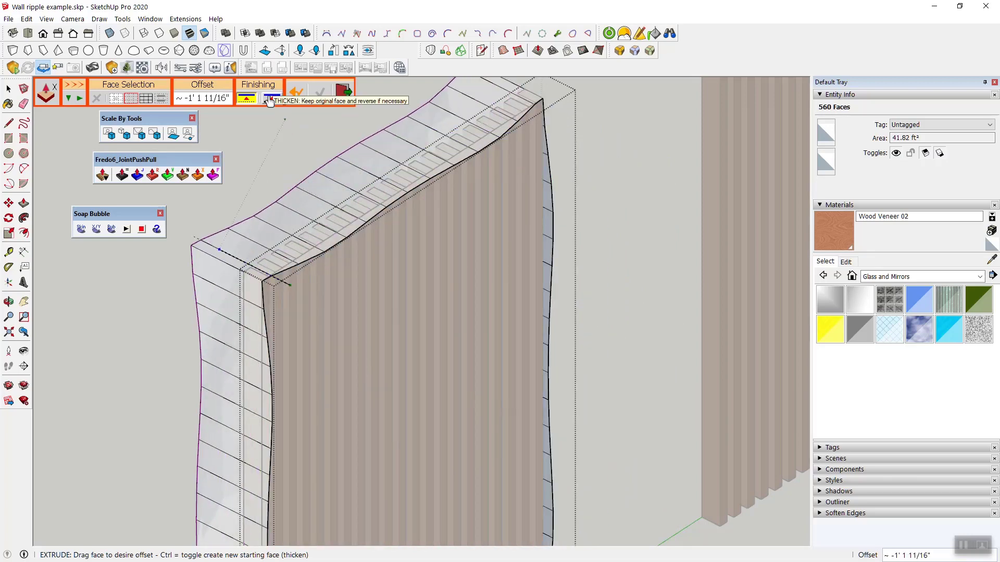
left_click(269, 99)
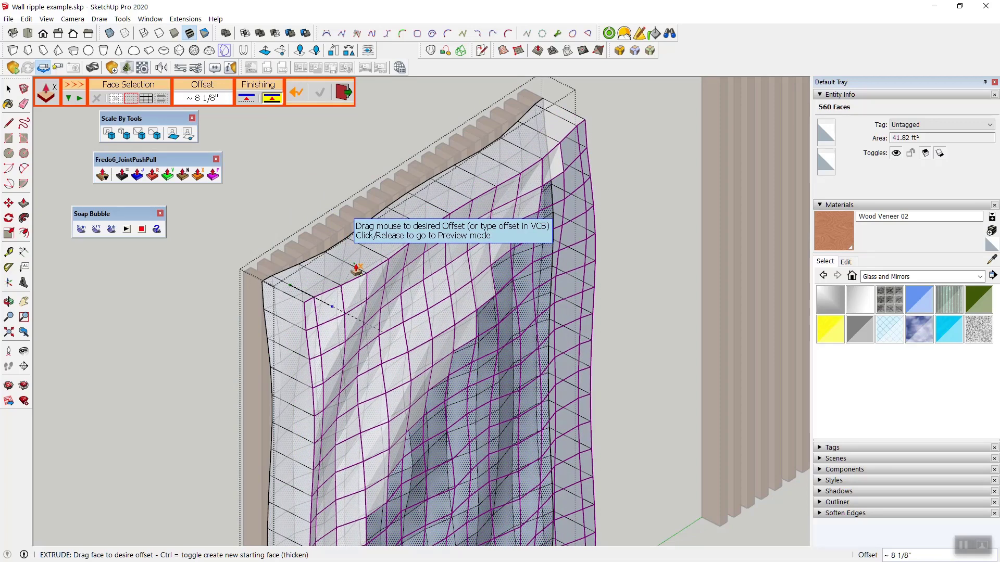
key("Return")
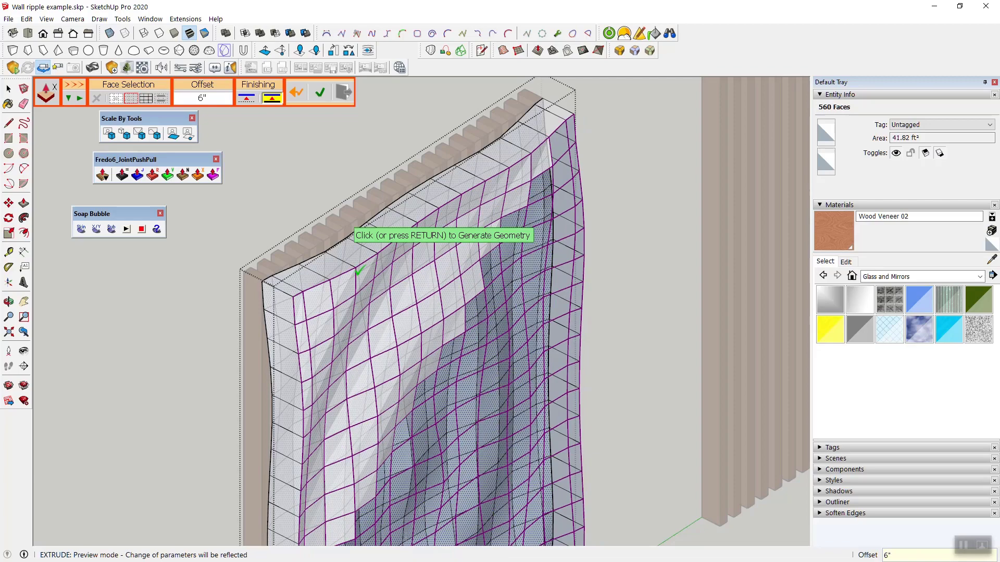
left_click(359, 270)
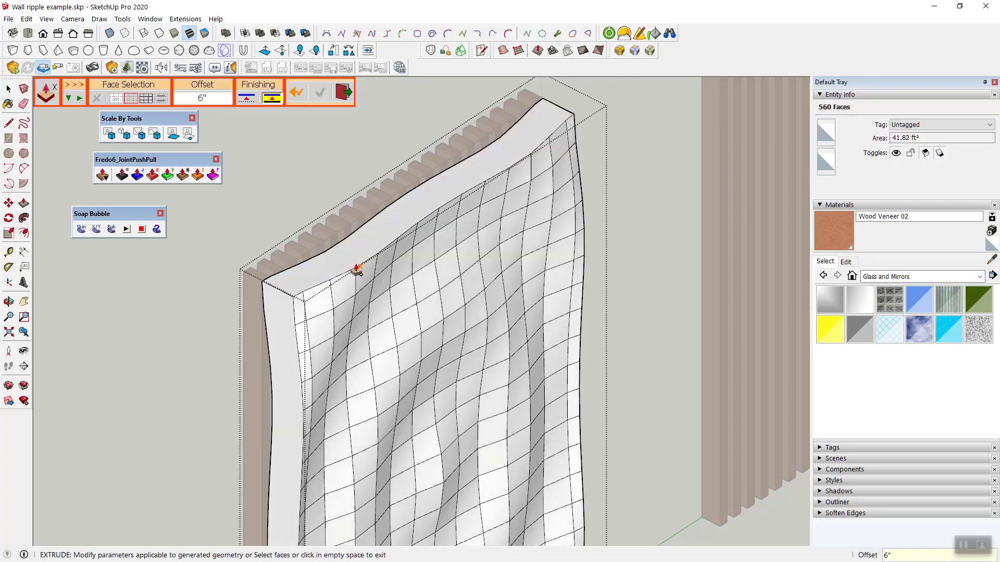
middle_click_drag(245, 276, 315, 250)
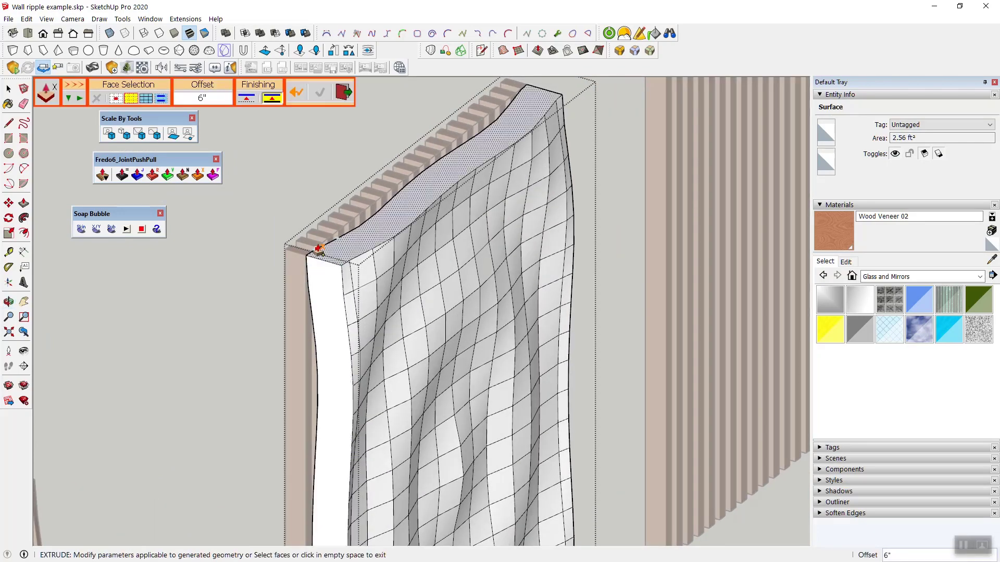
Exit JointPushPull and orbit to an edge-on view of the wall
left_click(318, 196)
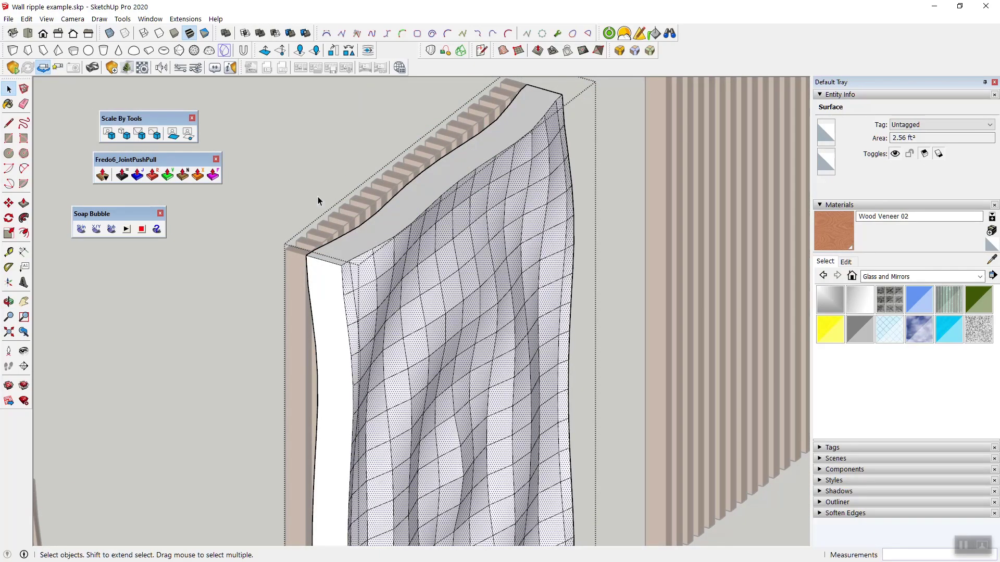
scroll(356, 276, "down", 3)
middle_click_drag(426, 334, 361, 286)
scroll(363, 268, "up", 3)
Move the wavy slab about 2 inches back into the slat ends, then deselect it
left_click(381, 358)
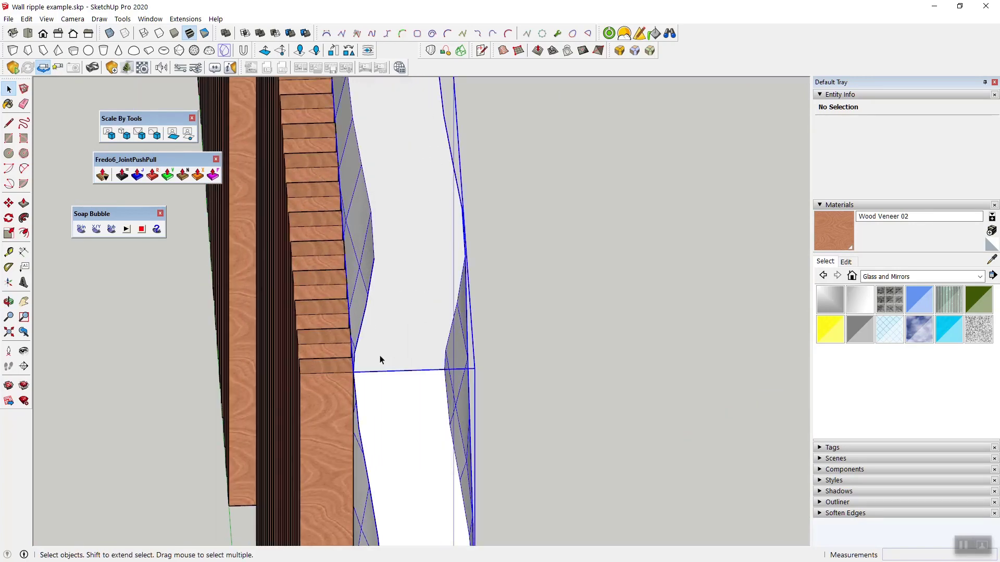
key("m")
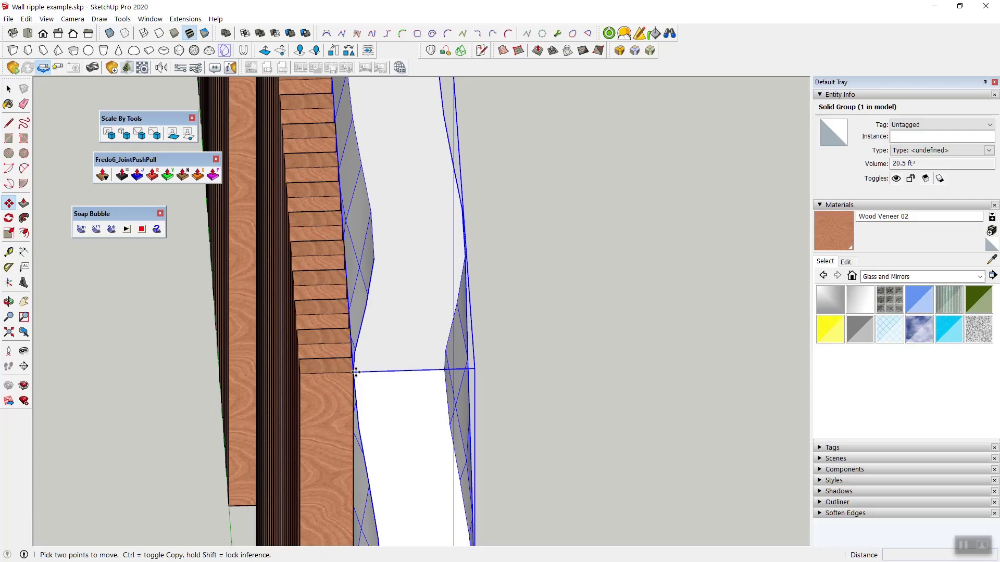
left_click(353, 371)
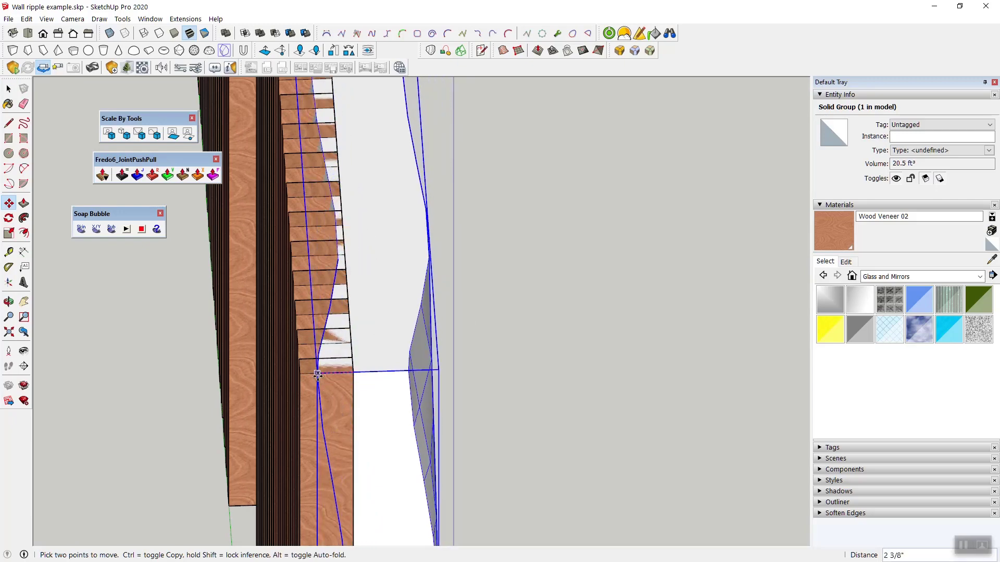
left_click(319, 374)
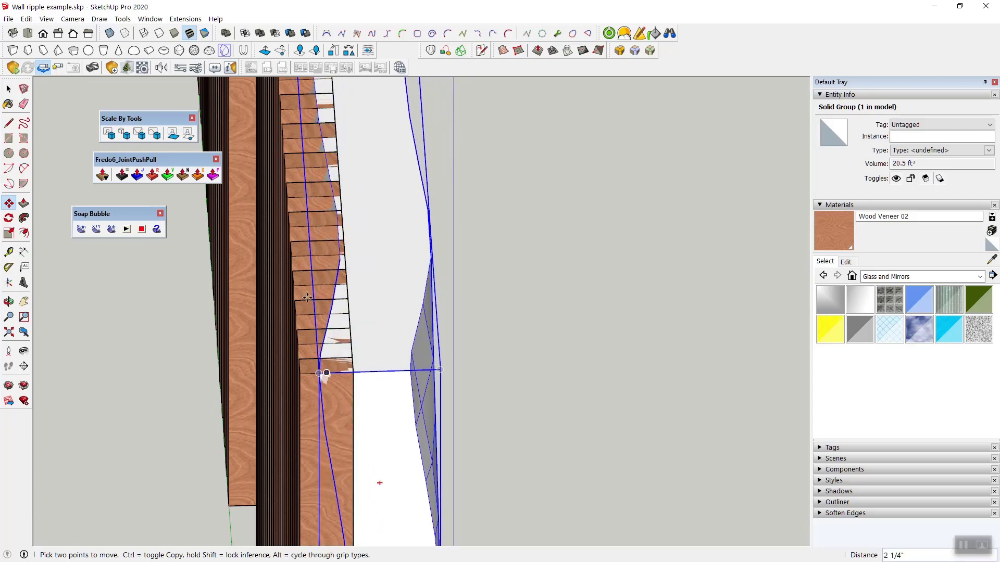
middle_click_drag(408, 330, 313, 252)
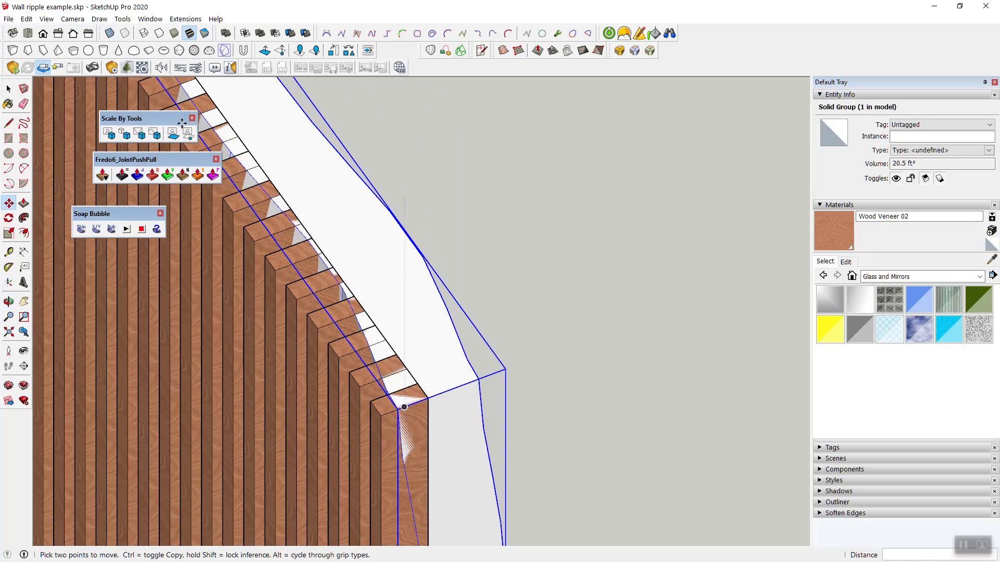
left_click(8, 88)
left_click(463, 196)
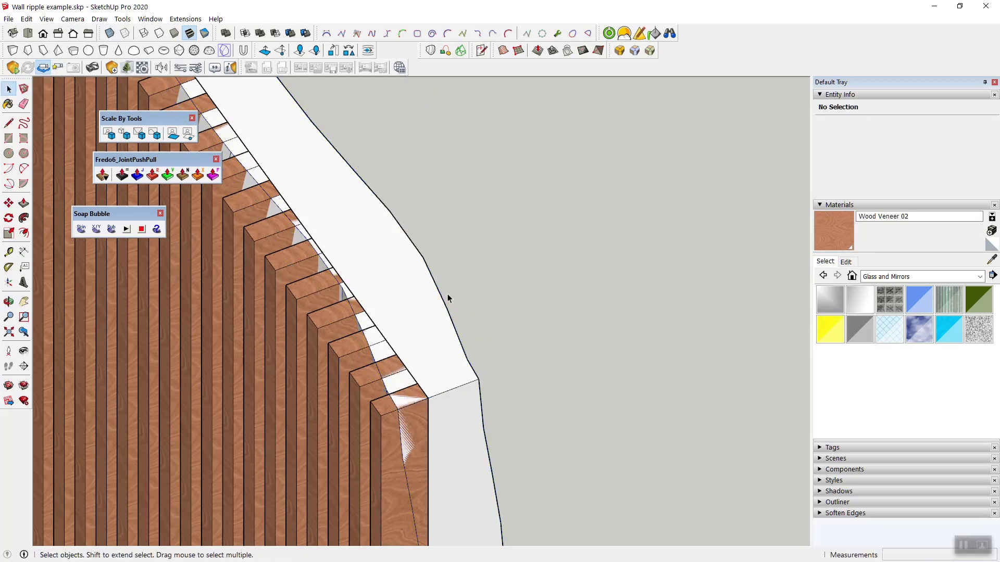
middle_click_drag(448, 294, 365, 178)
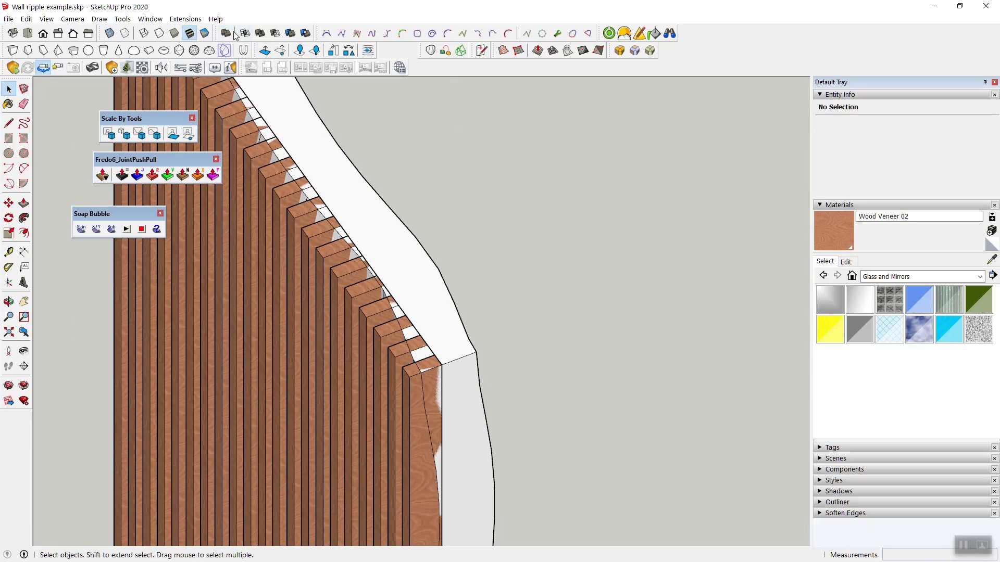
Trim the first three slats against the rippled wall with Solid Tools Trim
left_click_drag(215, 32, 720, 129)
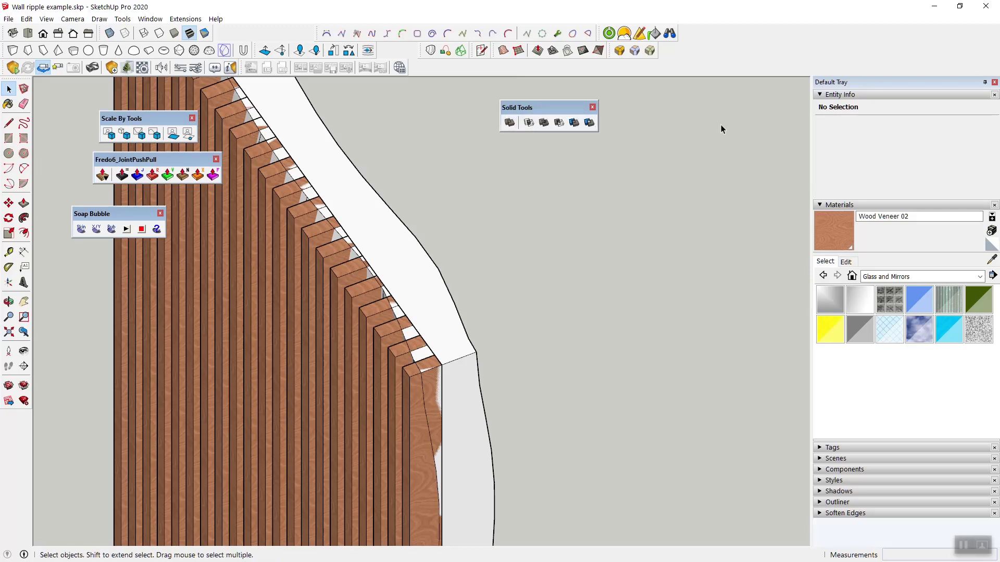
left_click(573, 122)
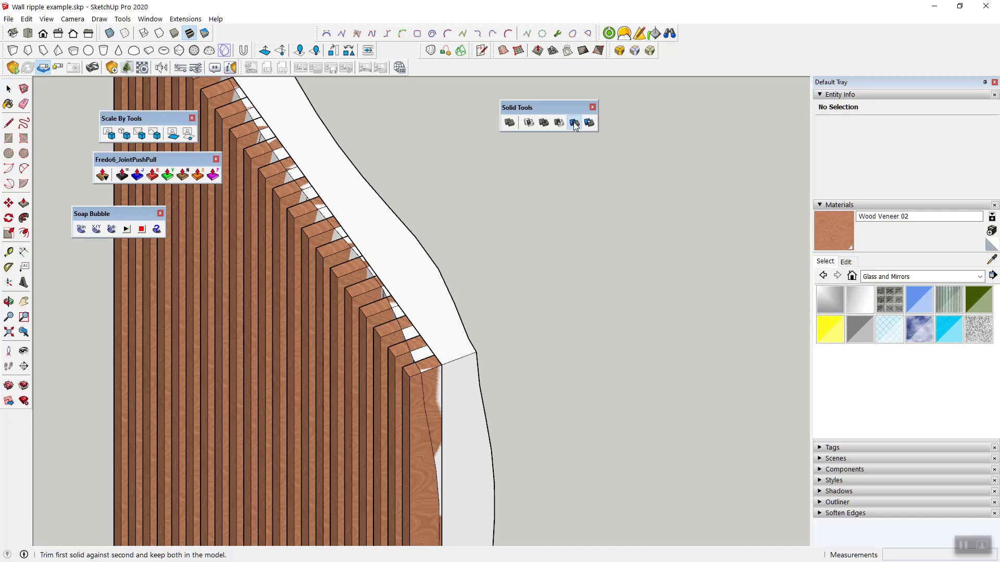
left_click(417, 277)
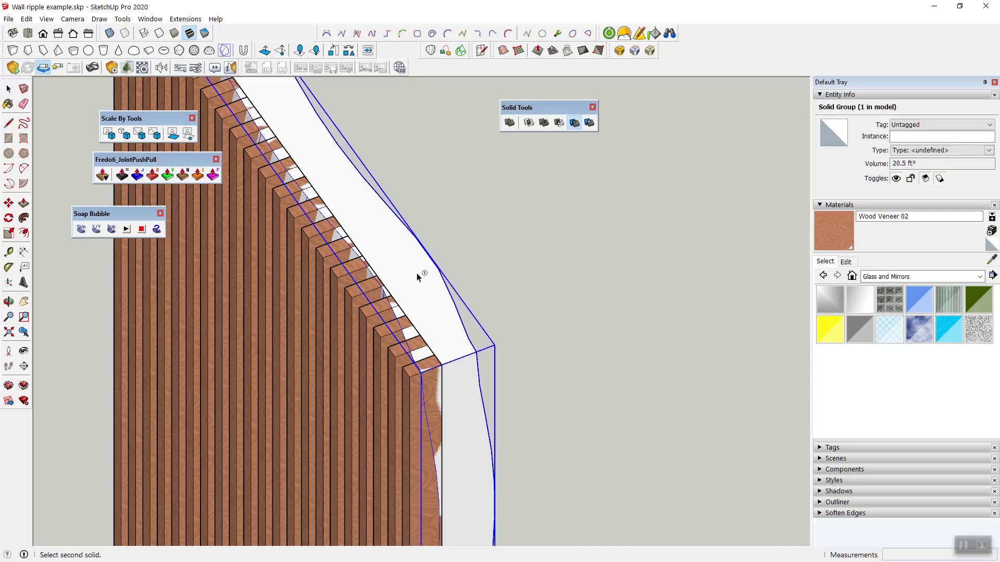
scroll(407, 370, "up", 3)
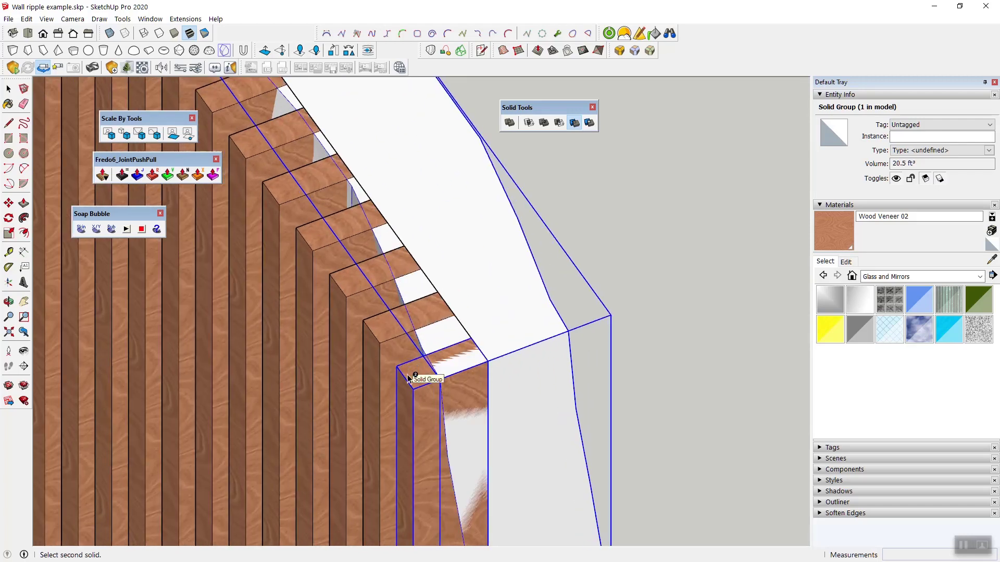
left_click(403, 356)
left_click(387, 333)
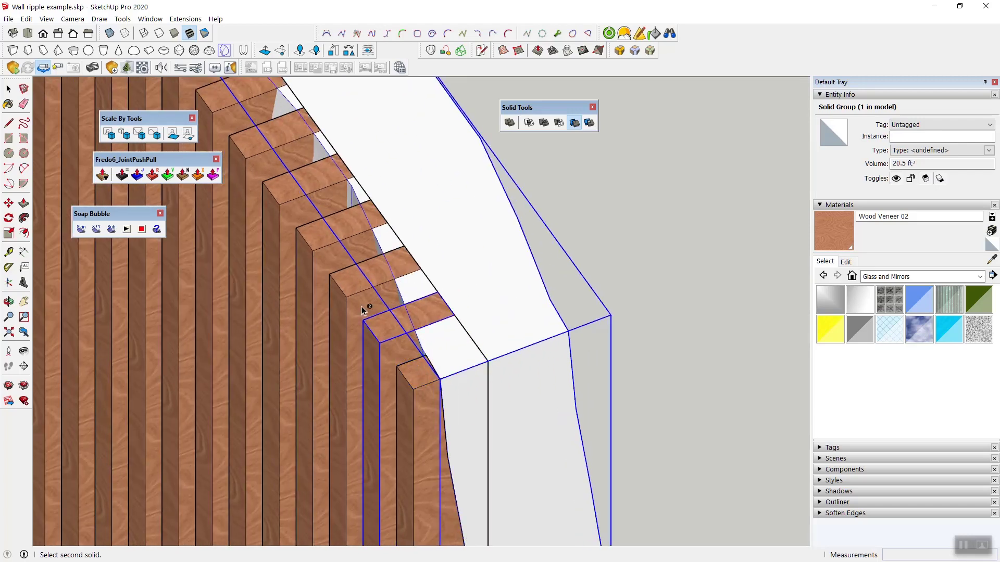
left_click(319, 243)
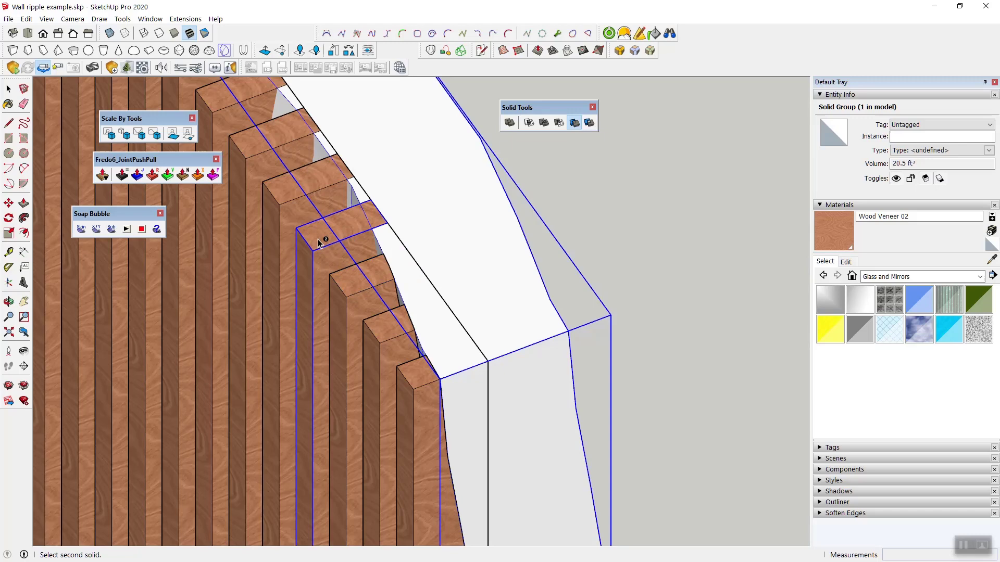
Trim the next six slats against the rippled solid
middle_click_drag(476, 335, 573, 375)
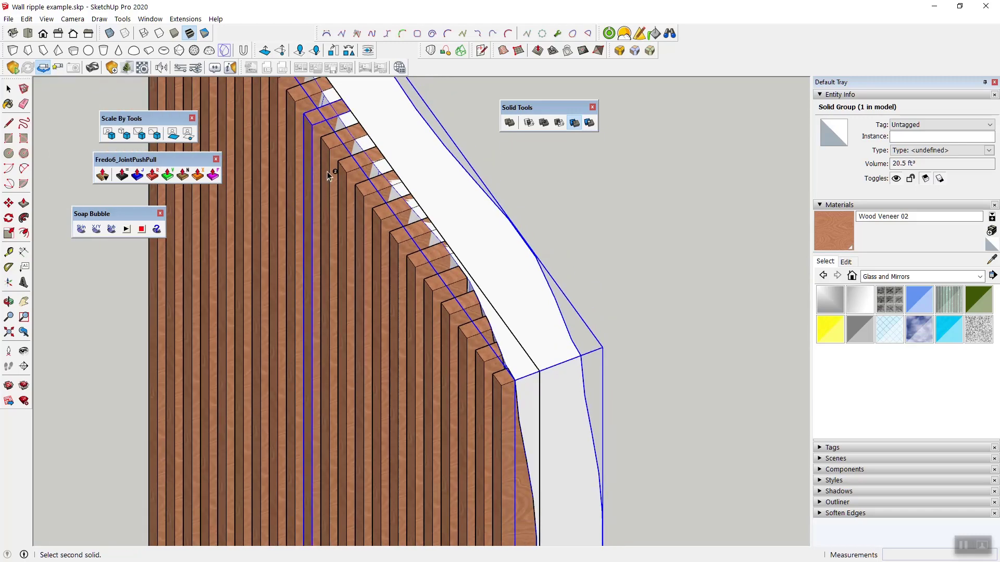
scroll(442, 226, "up", 3)
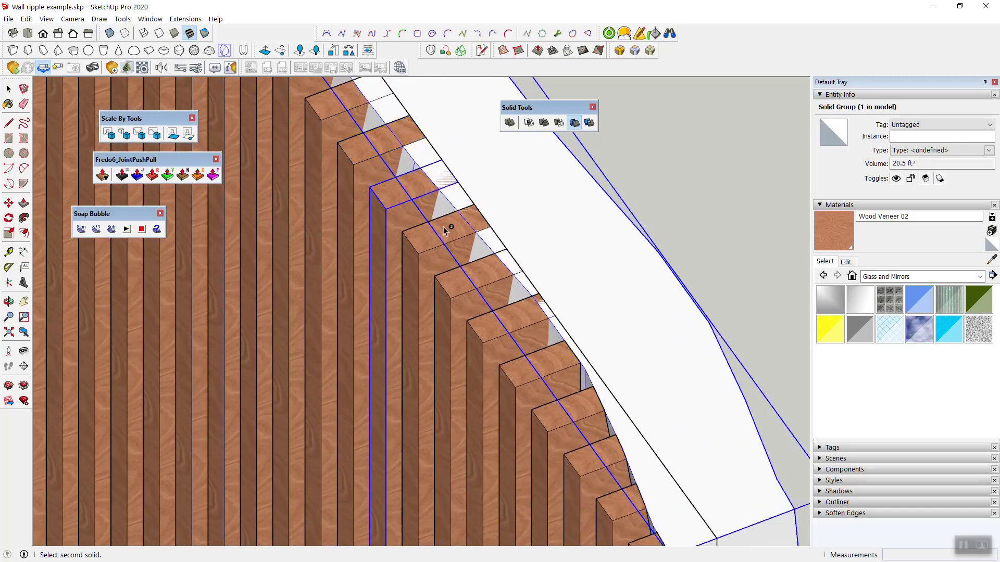
left_click(482, 321)
left_click(442, 261)
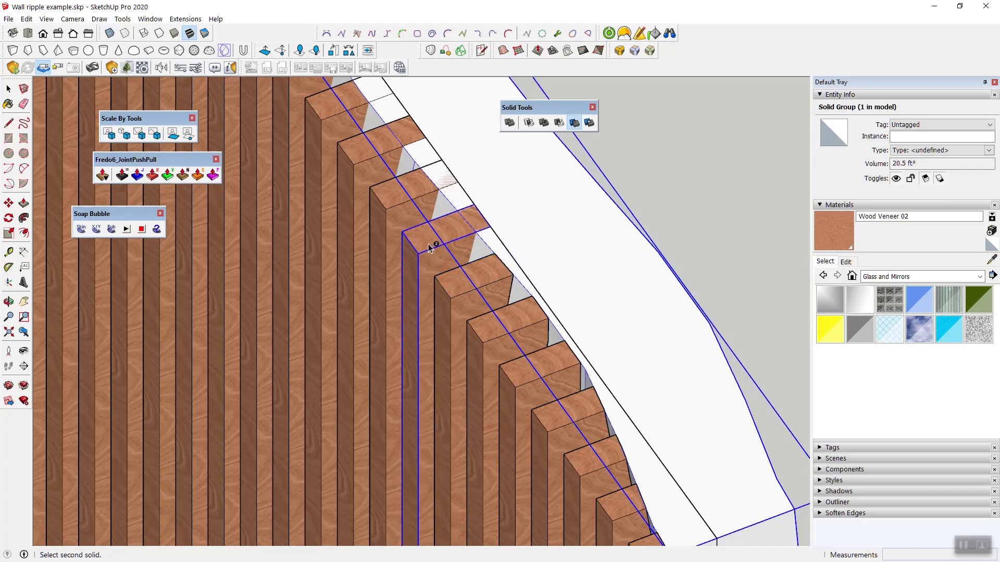
left_click(424, 234)
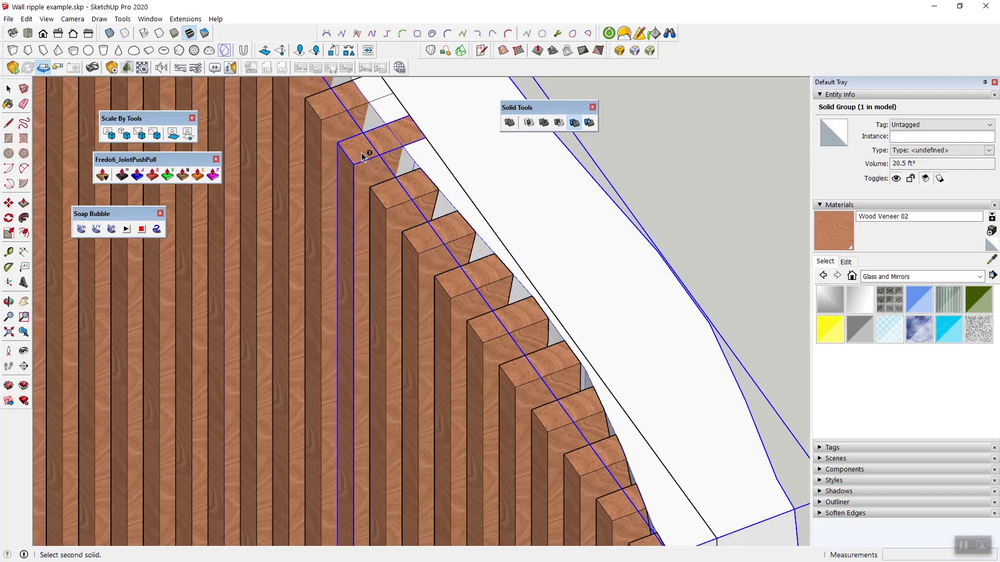
scroll(552, 362, "down", 3)
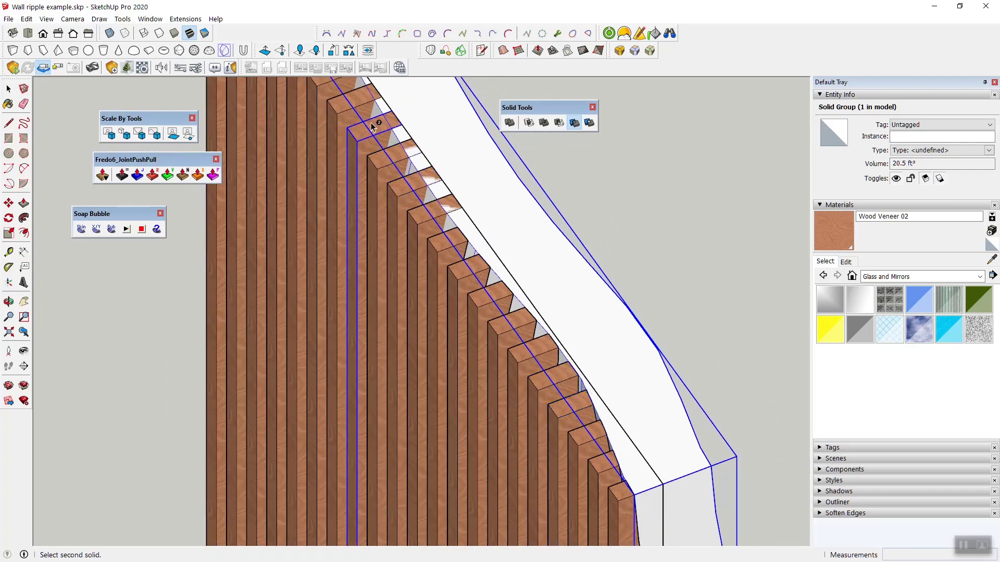
scroll(402, 167, "up", 3)
left_click(465, 320)
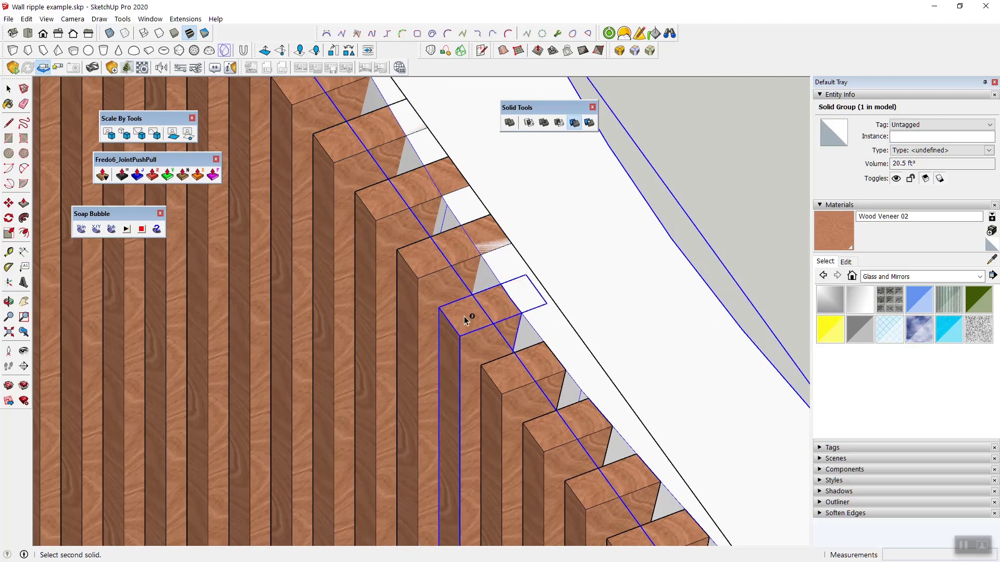
left_click(424, 266)
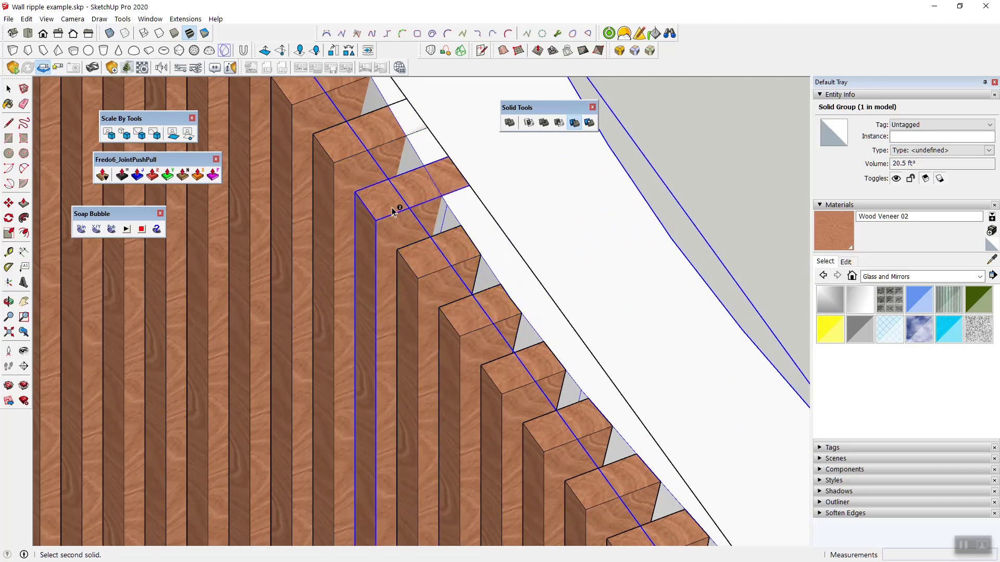
left_click(392, 211)
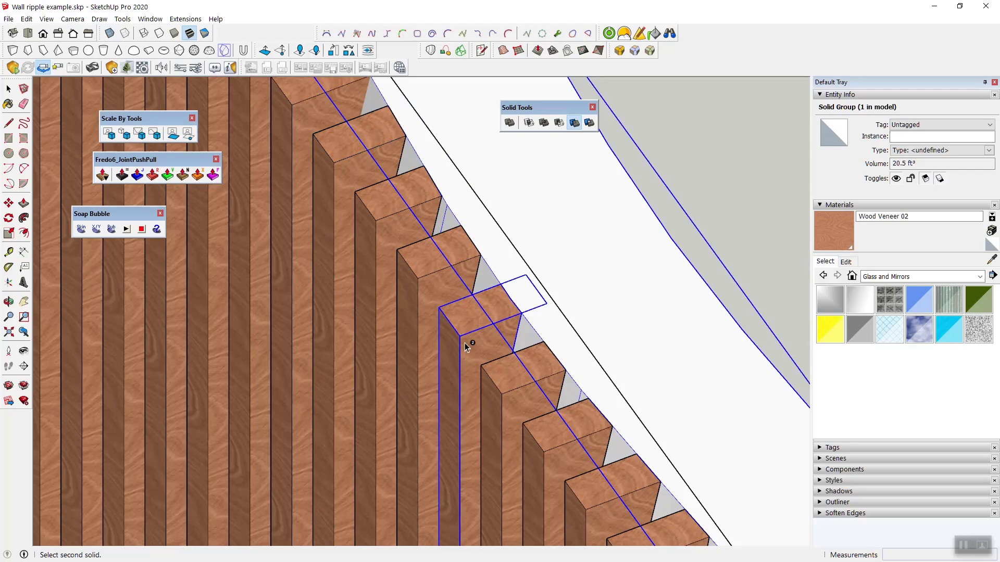
Trim the last two top slats and return to the Select tool
scroll(483, 367, "down", 2)
scroll(483, 367, "down", 3)
scroll(396, 156, "up", 3)
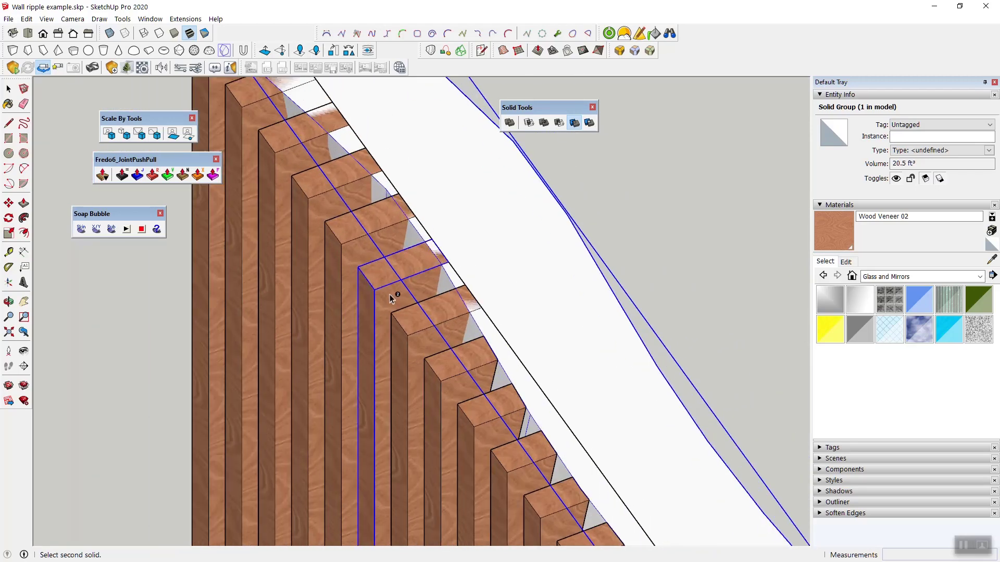
left_click(409, 318)
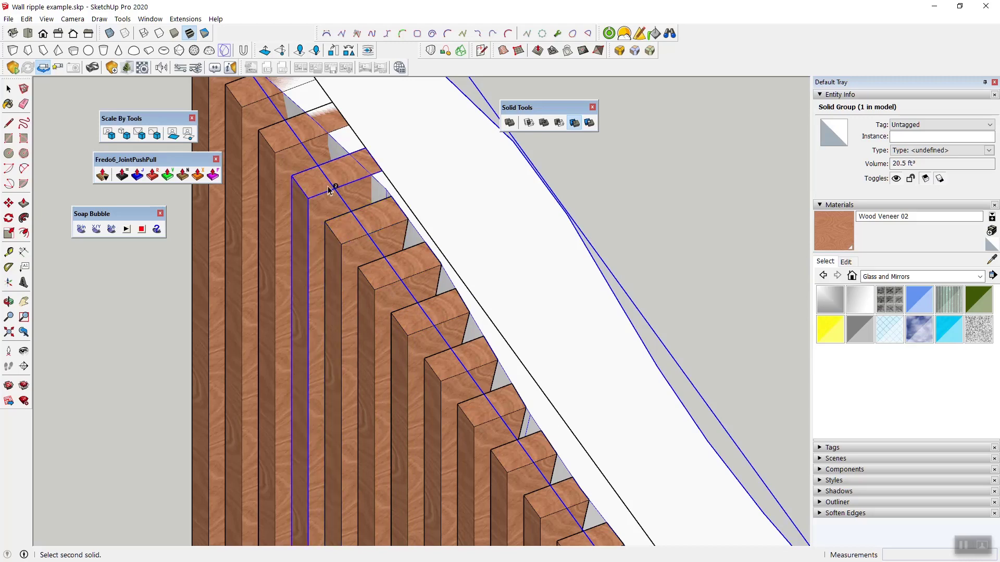
scroll(409, 321, "down", 3)
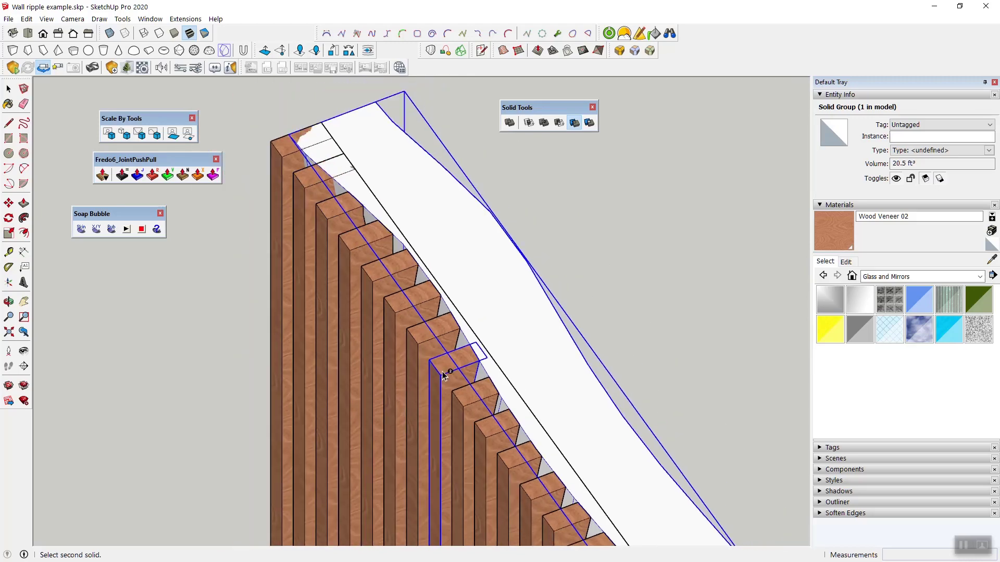
scroll(413, 302, "up", 3)
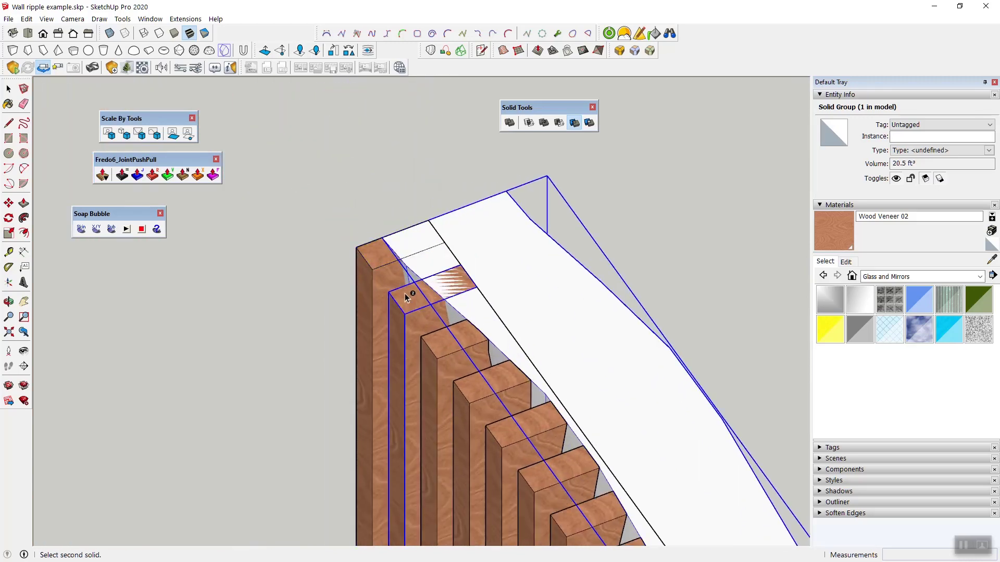
left_click(404, 292)
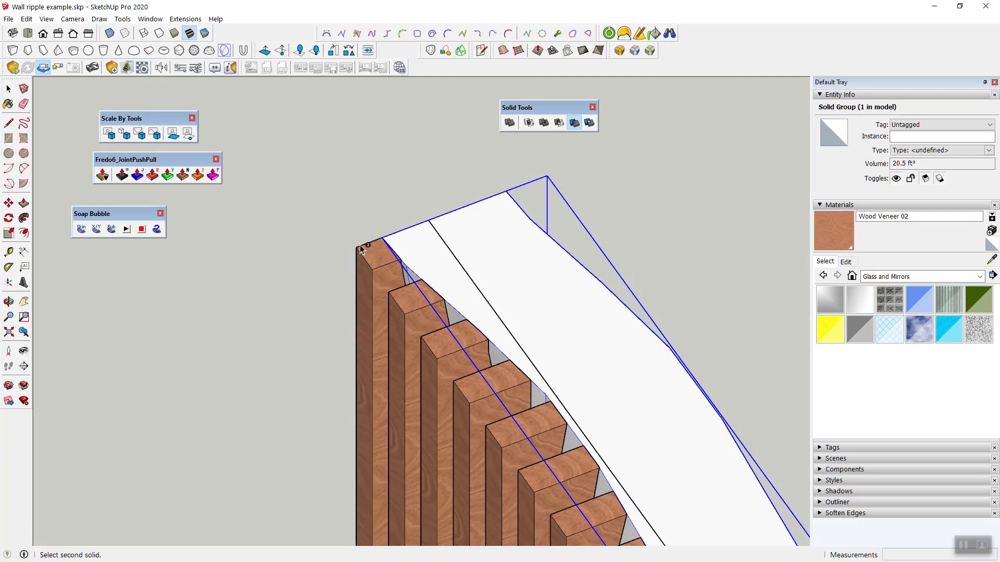
left_click(8, 89)
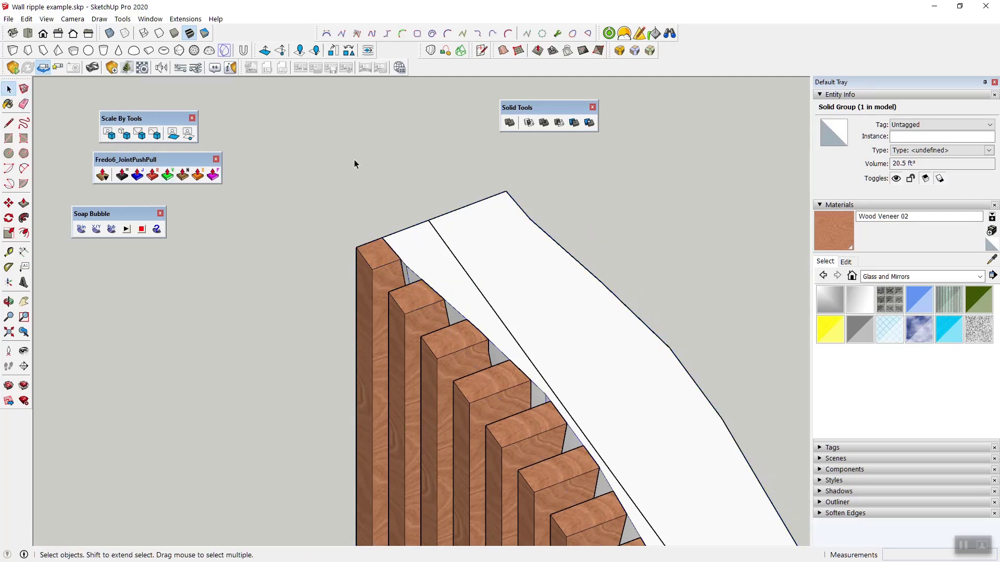
Delete the white rippled solid group
left_click(354, 165)
scroll(295, 196, "down", 5)
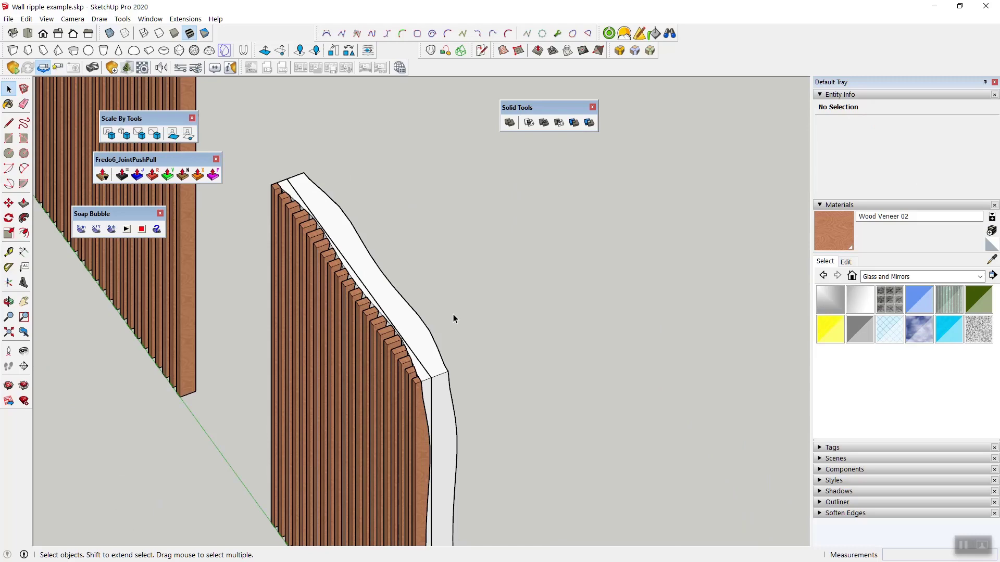
middle_click_drag(453, 314, 172, 286)
left_click(173, 284)
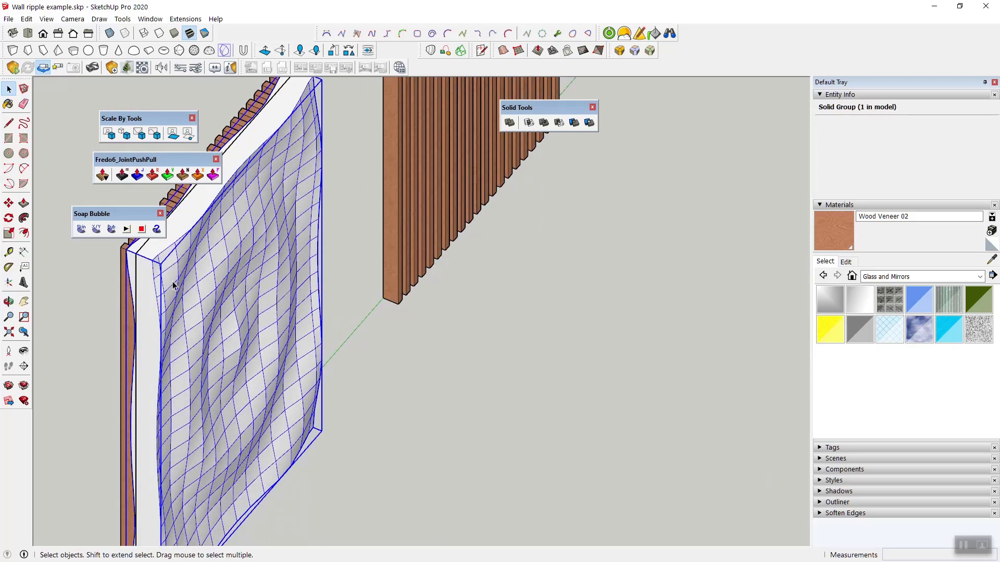
key("Delete")
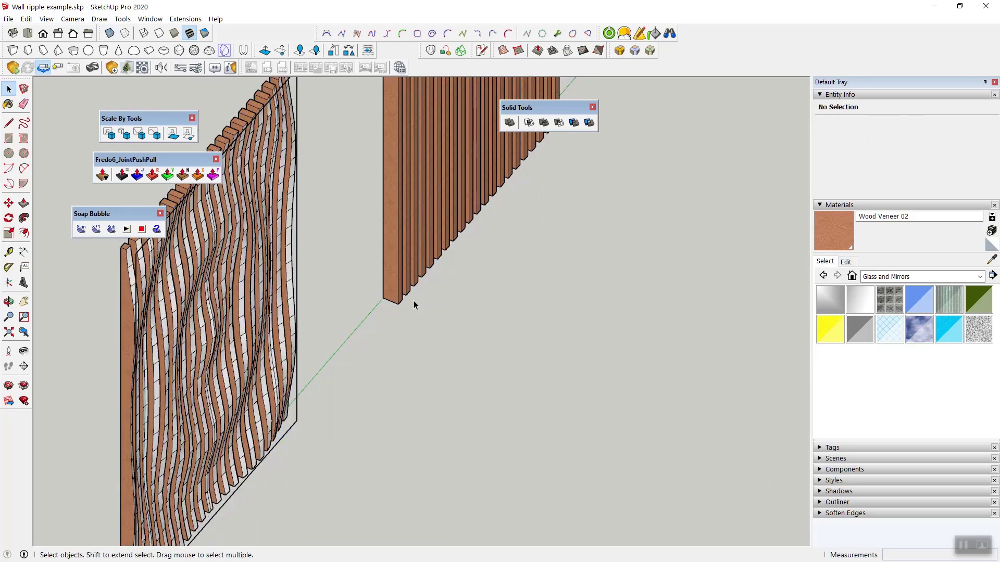
Delete the leftover stray corner edges, then orbit to face the wavy slat wall
mouse_move(421, 385)
middle_mouse_down()
mouse_move(271, 360)
mouse_move(150, 310)
mouse_move(290, 426)
mouse_move(305, 394)
middle_mouse_up()
scroll(305, 394, "up", 5)
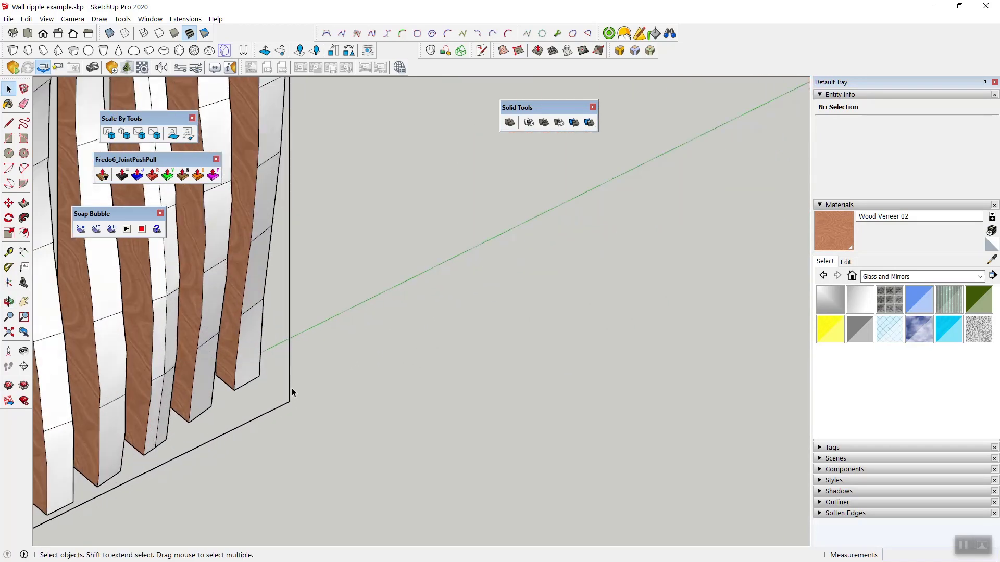
left_click(291, 389)
key("Delete")
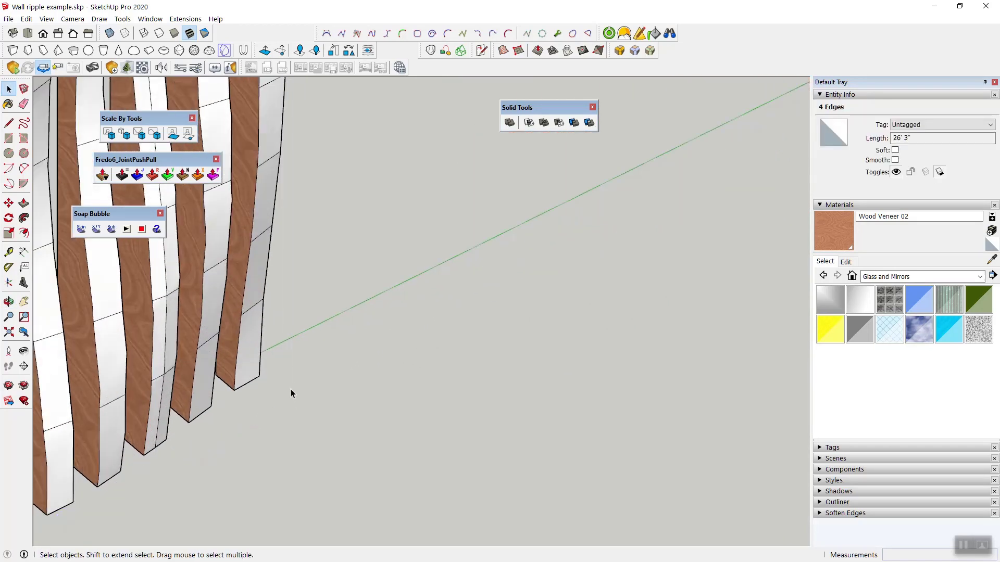
scroll(310, 388, "down", 4)
scroll(495, 479, "down", 3)
mouse_move(494, 468)
middle_mouse_down()
mouse_move(401, 379)
mouse_move(297, 352)
mouse_move(510, 357)
mouse_move(364, 229)
mouse_move(510, 274)
mouse_move(538, 268)
mouse_move(341, 229)
mouse_move(275, 235)
mouse_move(339, 250)
mouse_move(230, 233)
mouse_move(408, 277)
middle_mouse_up()
scroll(231, 231, "up", 5)
scroll(408, 277, "down", 6)
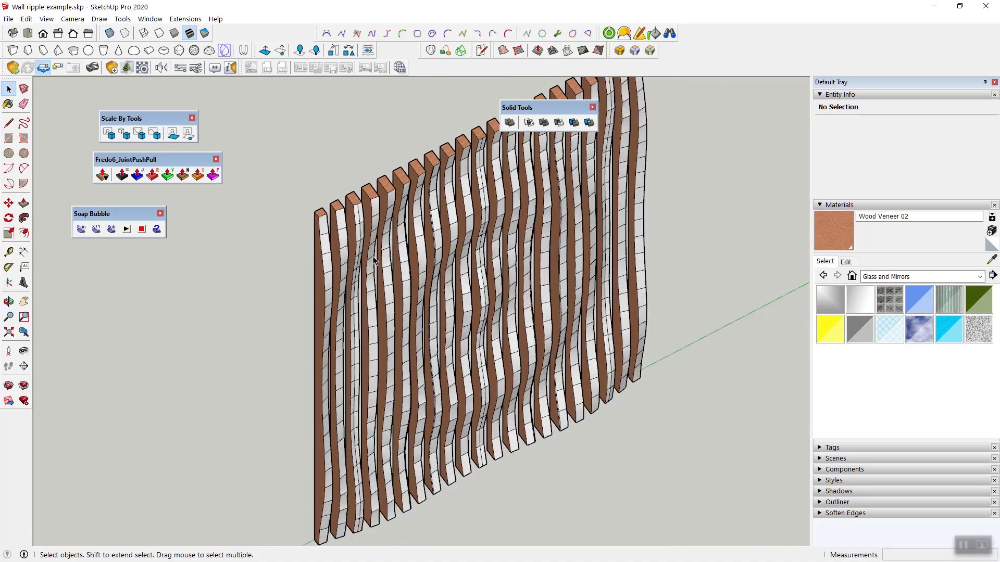
scroll(339, 389, "down", 10)
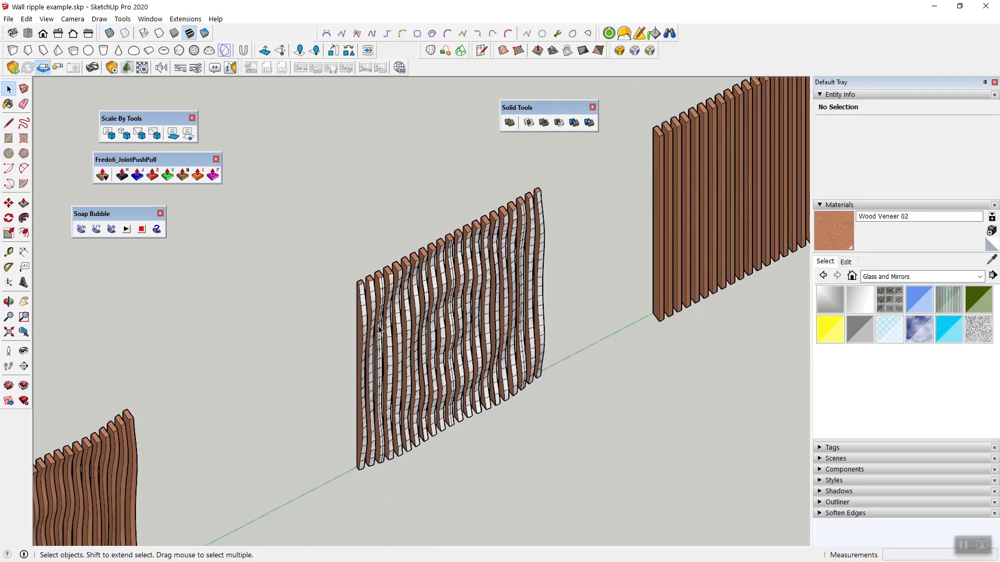
middle_click_drag(286, 324, 178, 429)
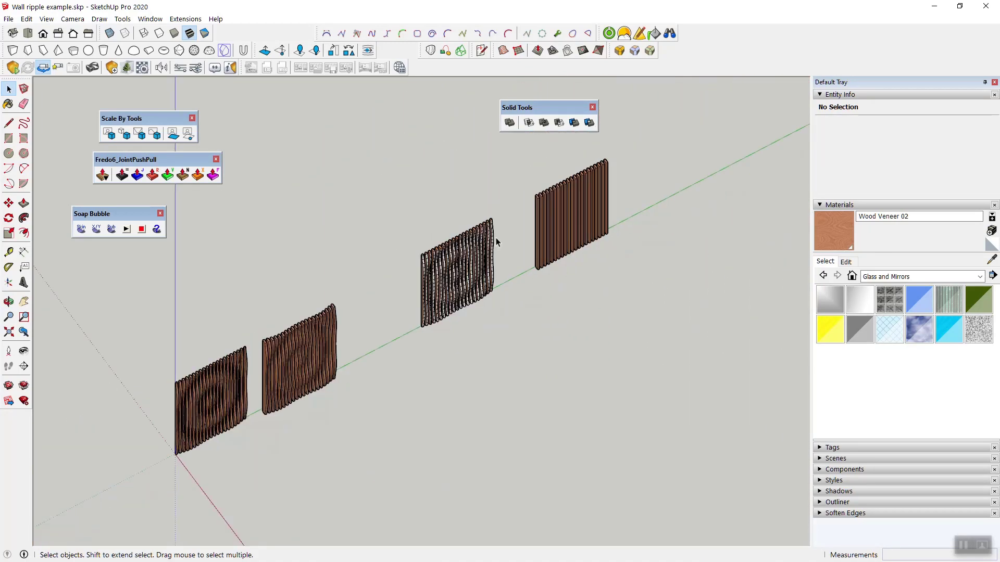
scroll(178, 429, "up", 10)
scroll(286, 277, "up", 3)
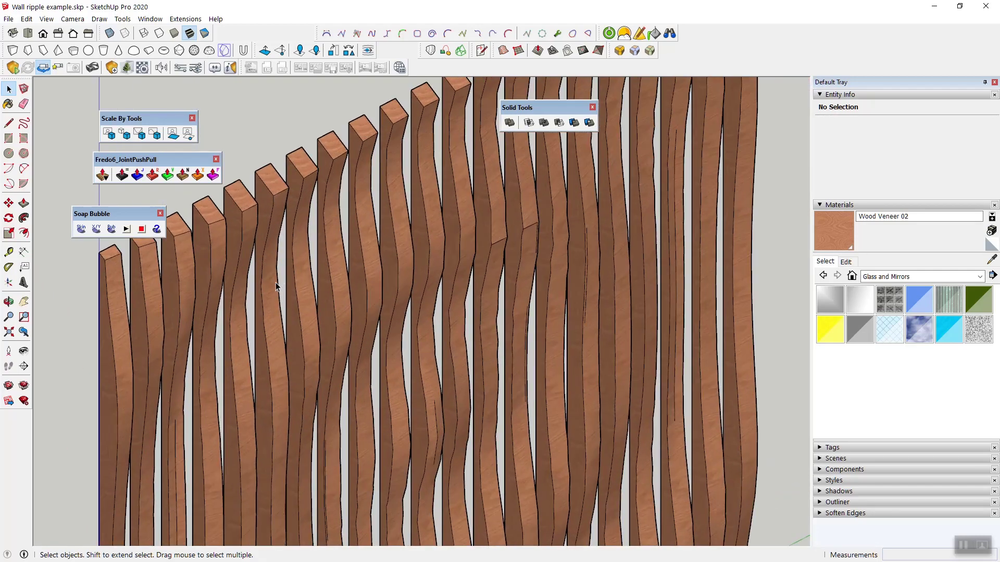
scroll(182, 340, "down", 6)
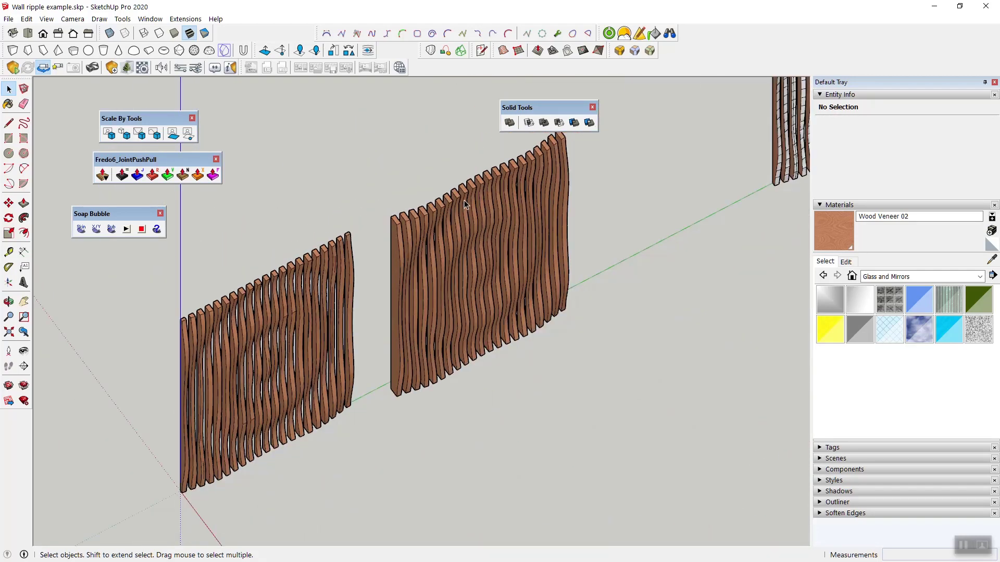
scroll(260, 298, "down", 3)
scroll(140, 346, "down", 2)
scroll(411, 189, "up", 8)
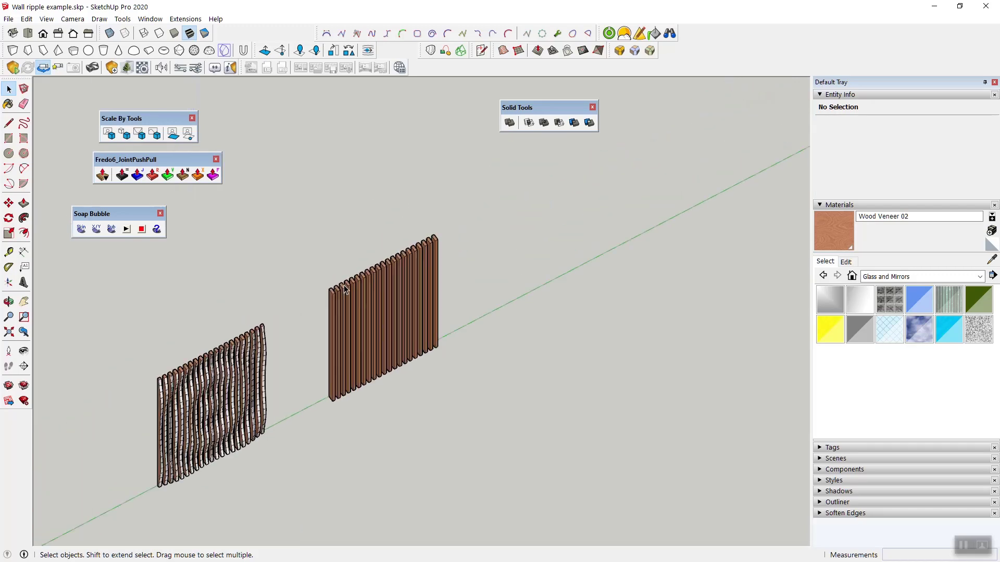
Delete the 20 slats to the right of the leftmost slat
left_click(261, 333)
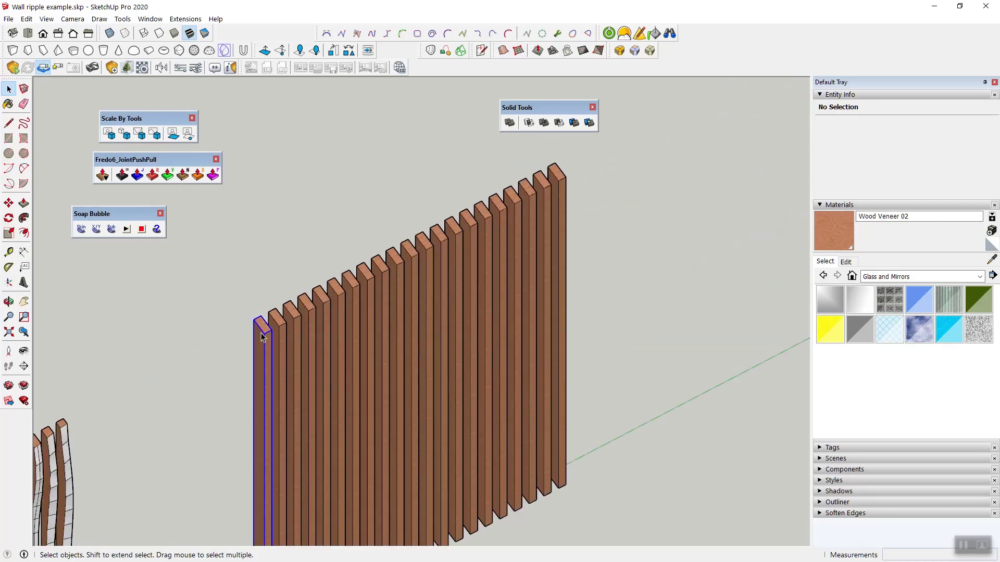
middle_click_drag(602, 183, 562, 261)
left_click_drag(633, 324, 376, 207)
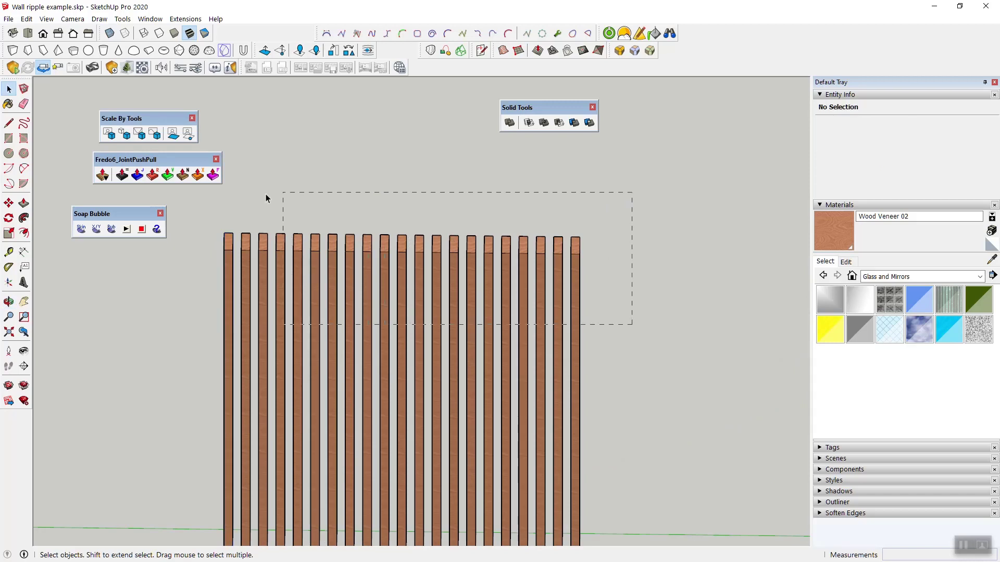
left_click_drag(243, 197, 242, 195)
key("Delete")
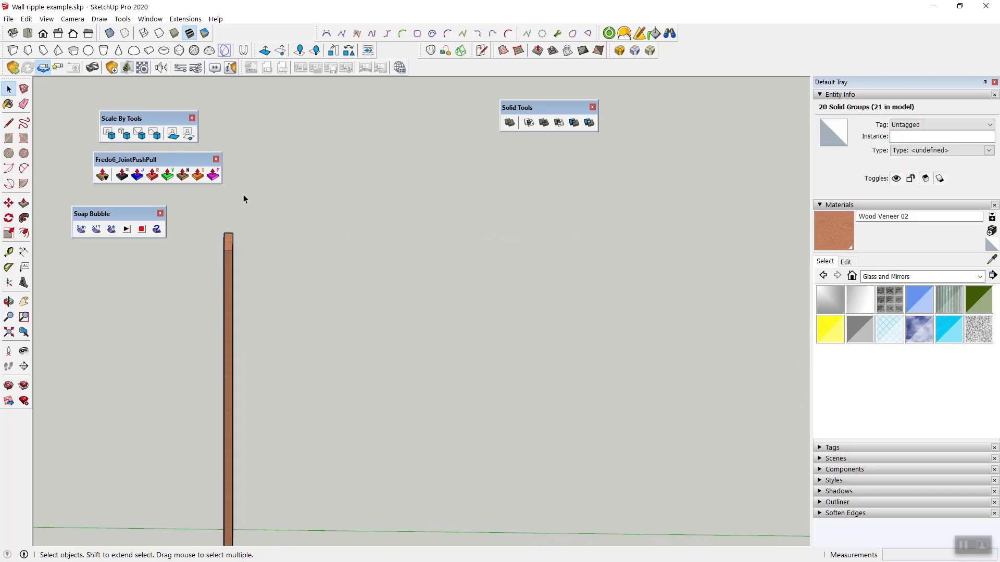
Explode the remaining slat group into loose geometry and deselect it
middle_click_drag(382, 276, 292, 312)
scroll(281, 304, "up", 5)
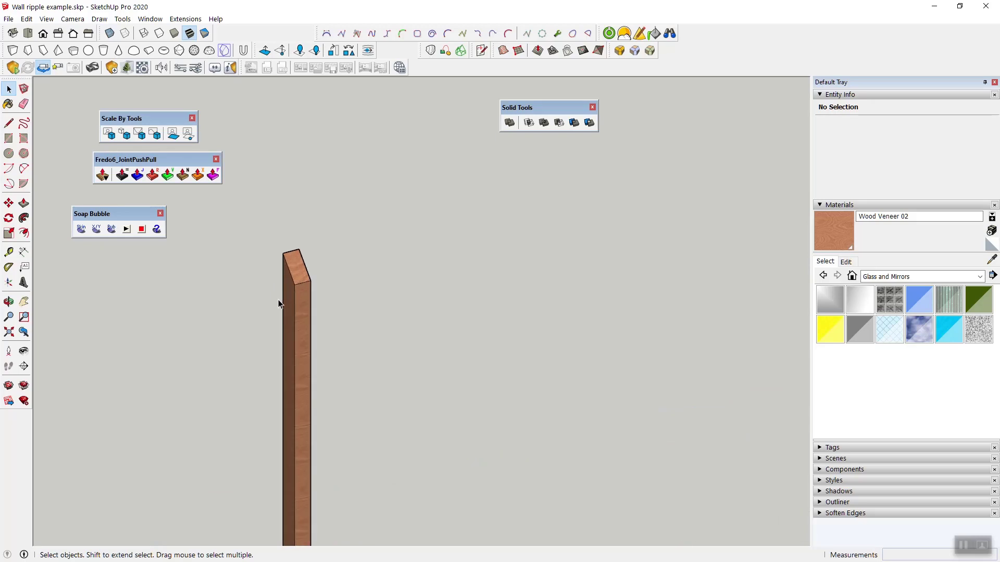
right_click(308, 261)
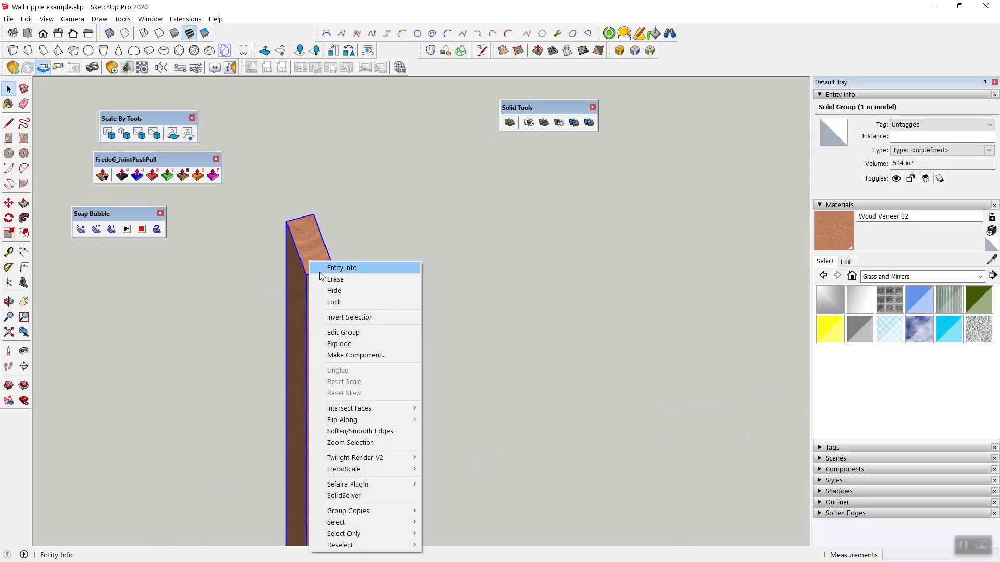
left_click(340, 344)
left_click(445, 313)
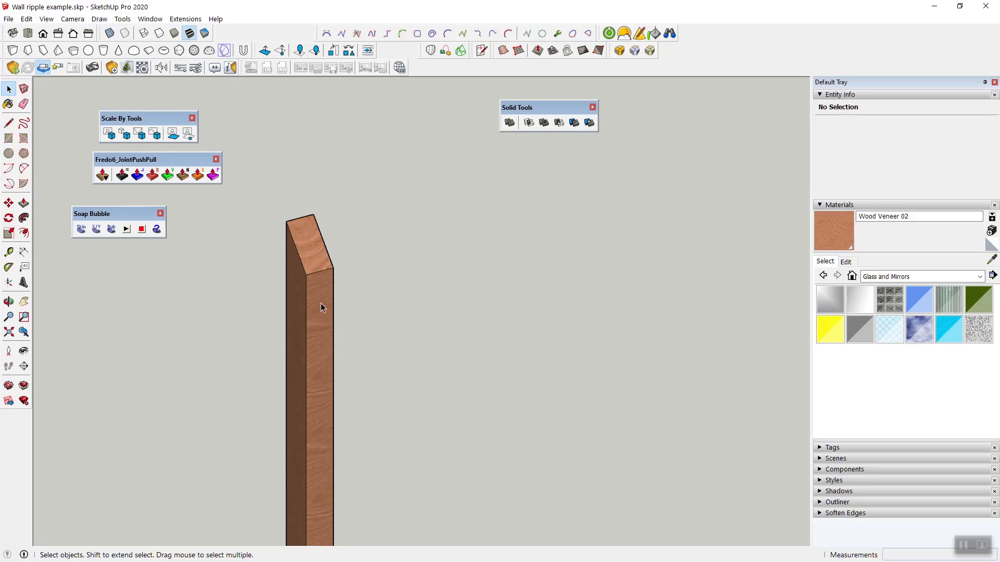
Move-copy the slat's top front edge down its face as repeated copies
scroll(317, 291, "up", 5)
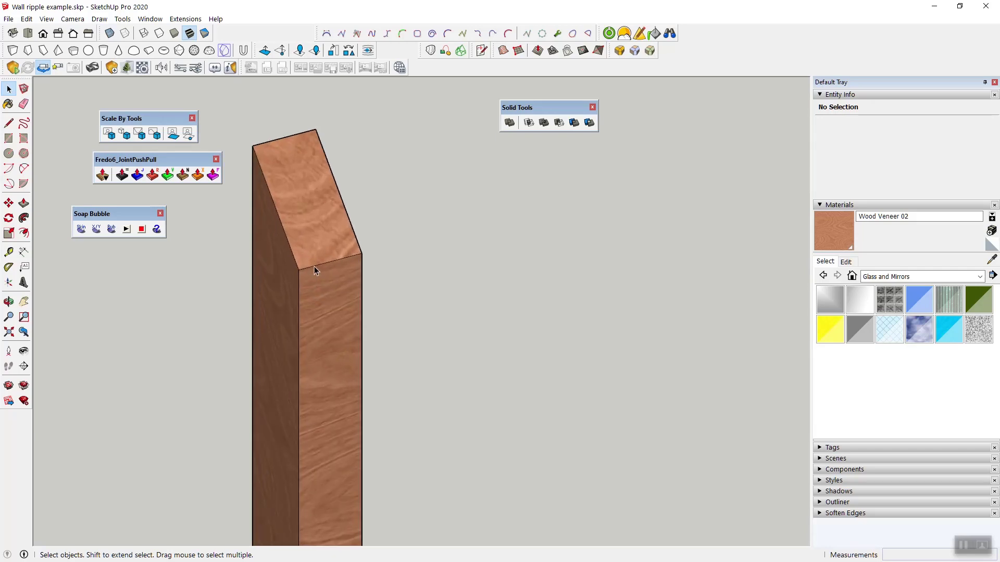
left_click(314, 267)
key("m")
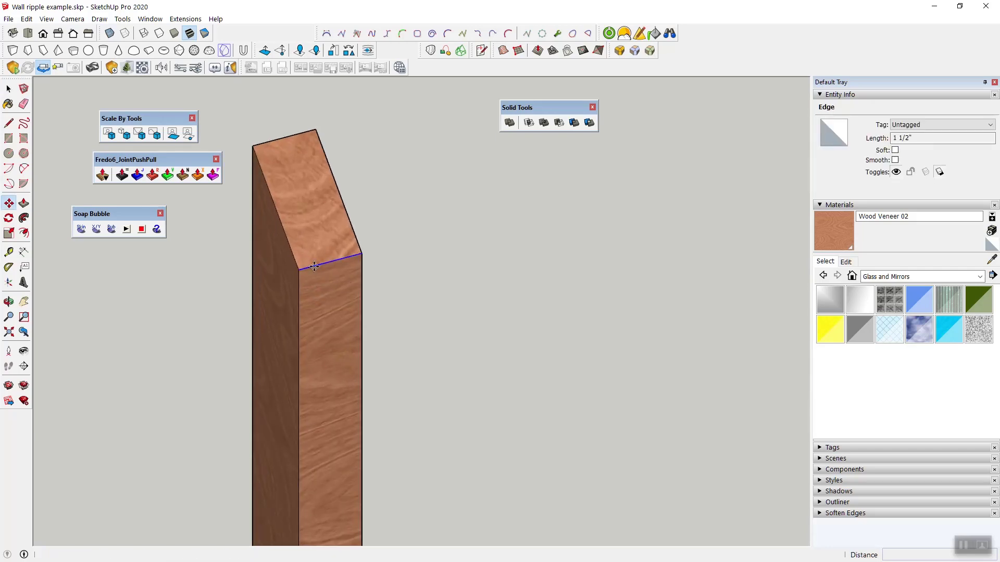
key("ctrl")
left_click(314, 267)
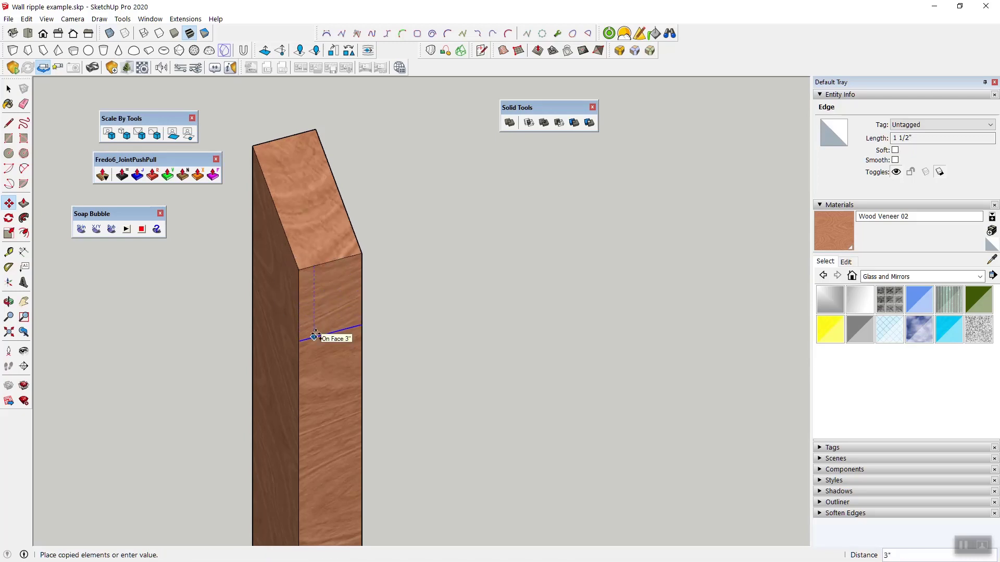
key("Return")
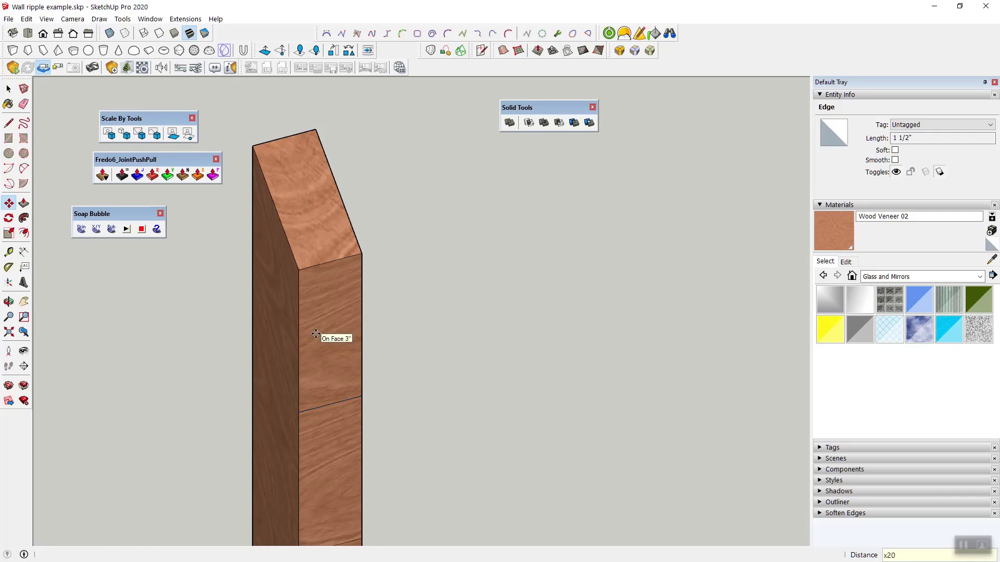
key("Return")
Window-select and delete the four stray copied edges beneath the post
scroll(399, 216, "down", 6)
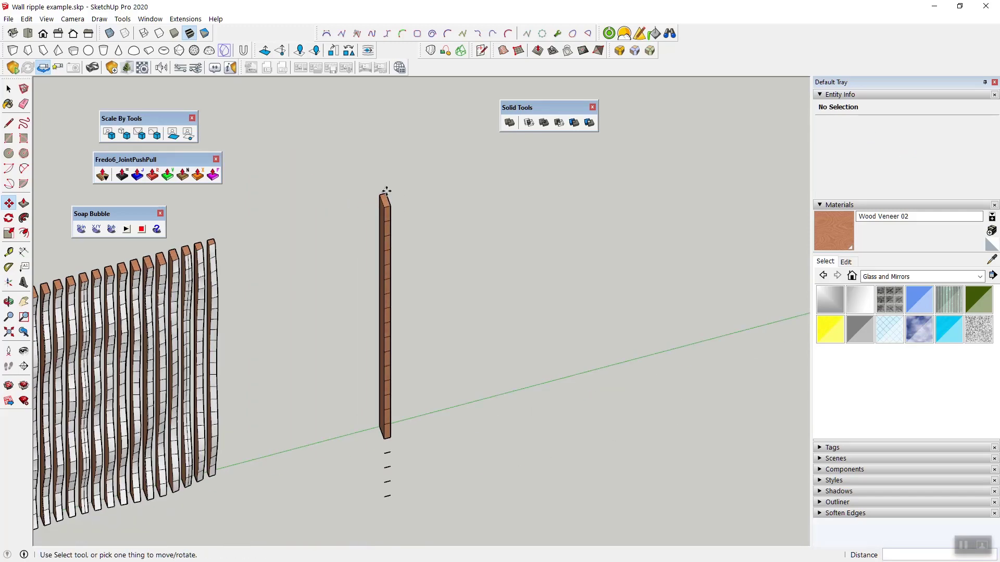
scroll(406, 441, "down", 2)
scroll(379, 377, "up", 6)
key("space")
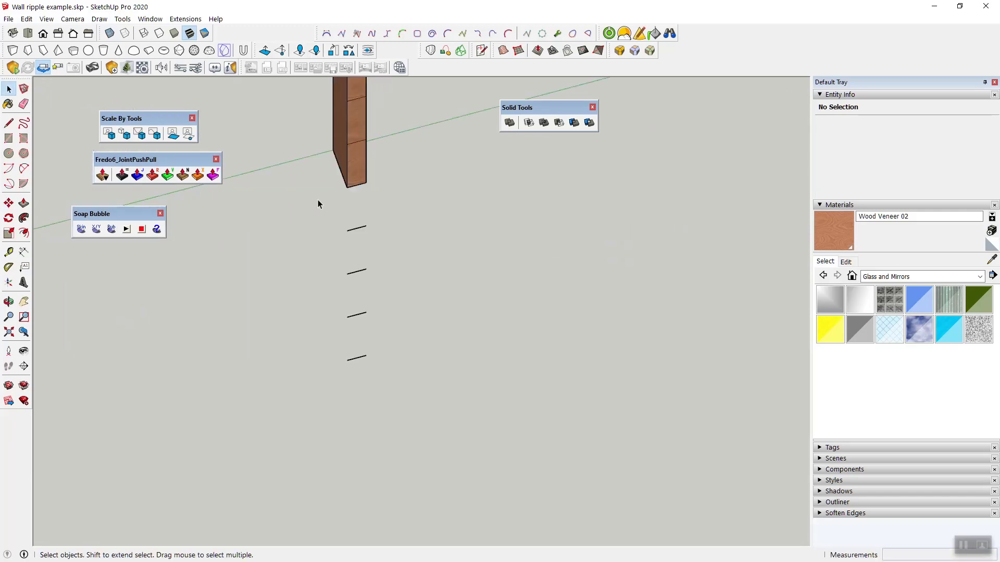
left_click_drag(317, 199, 396, 403)
key("Delete")
Check a horizontal edge on the post's face, then window-select the whole post
scroll(381, 224, "up", 5)
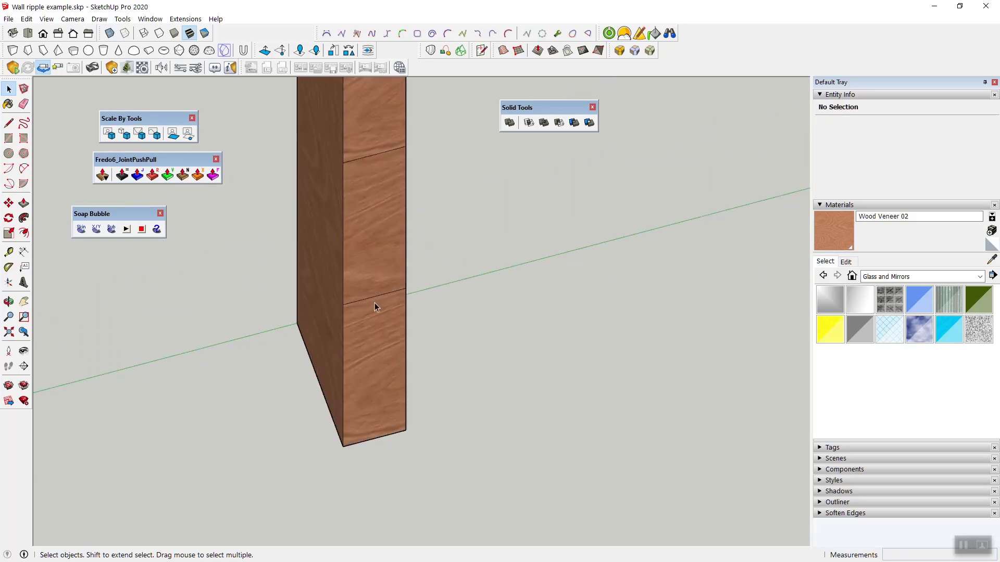
left_click(365, 298)
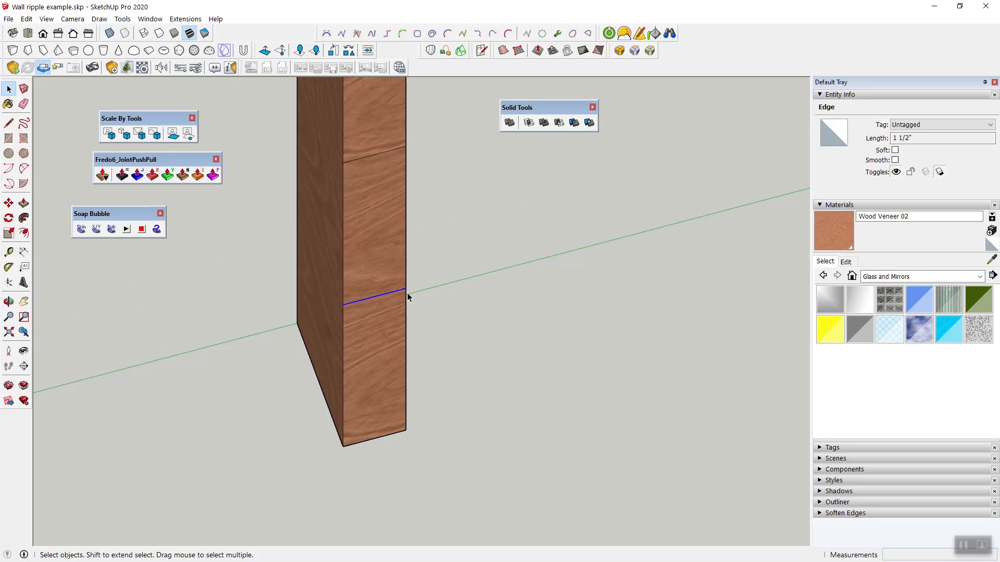
left_click(480, 355)
scroll(417, 411, "down", 8)
left_click_drag(360, 206, 443, 425)
Copy the post 3 along green from its top corner and array it x20
scroll(429, 227, "up", 3)
scroll(333, 304, "up", 4)
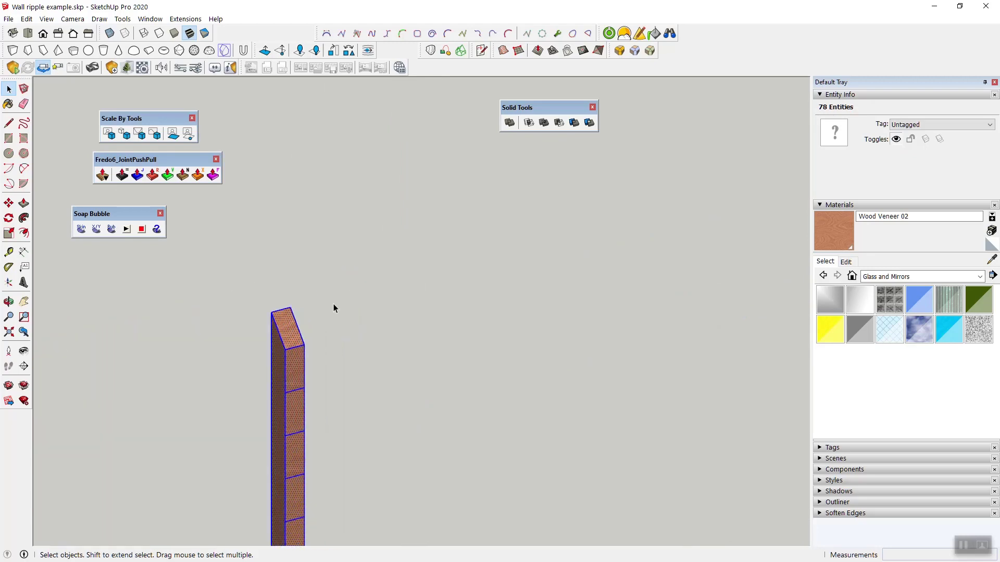
key("m")
left_click(234, 316)
key("ctrl")
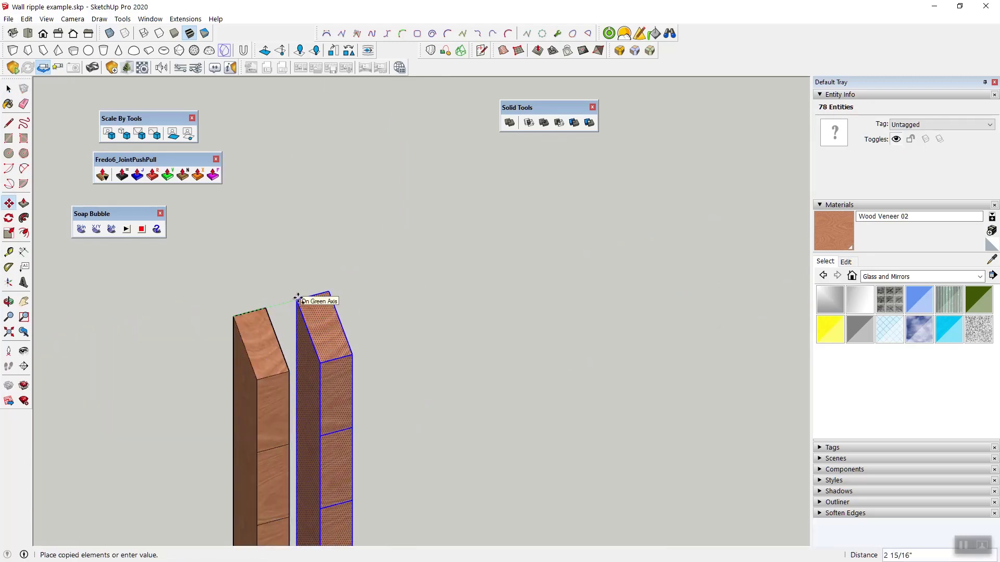
type("3")
key("Return")
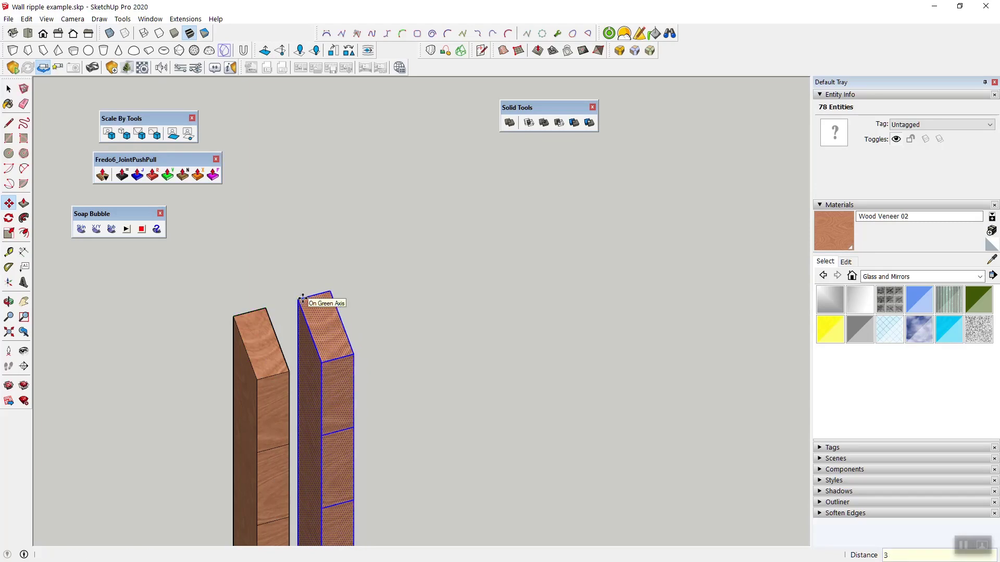
type("x20")
key("Return")
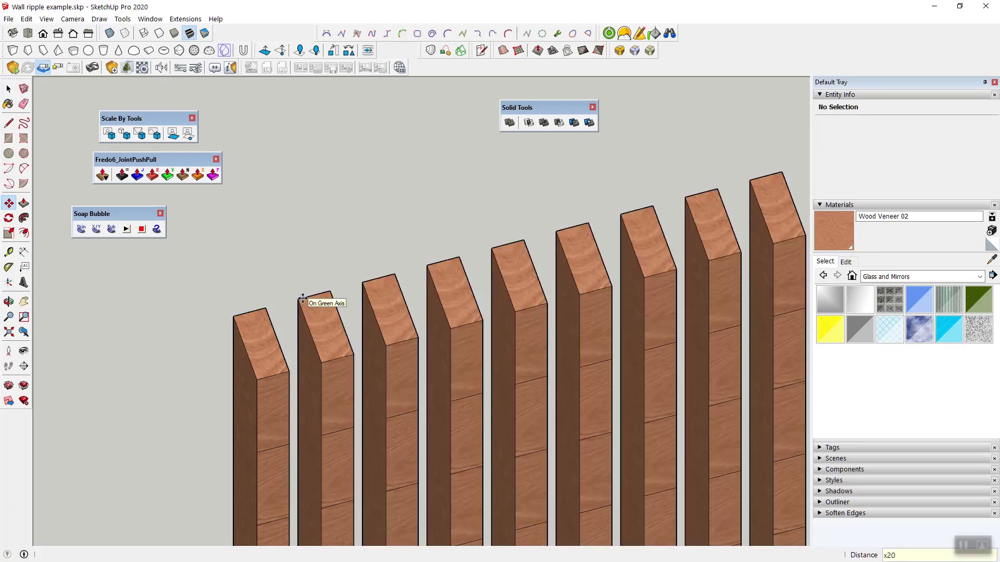
Window-select the new row of posts
scroll(291, 270, "down", 6)
scroll(355, 188, "down", 1)
key("space")
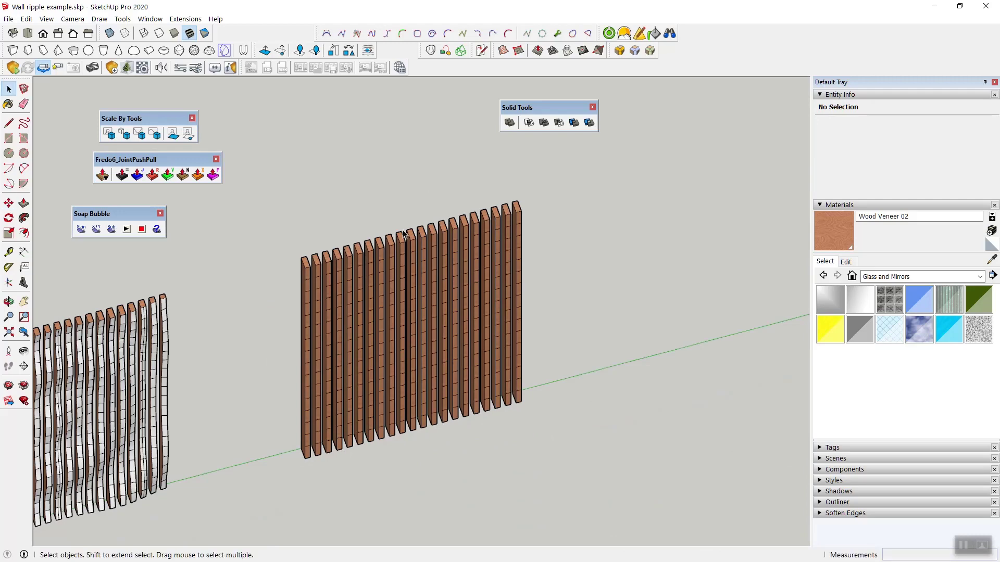
left_click_drag(263, 183, 570, 409)
Window-select the right-hand row of posts from above, then orbit back to an oblique 3D view
left_click(630, 270)
key("o")
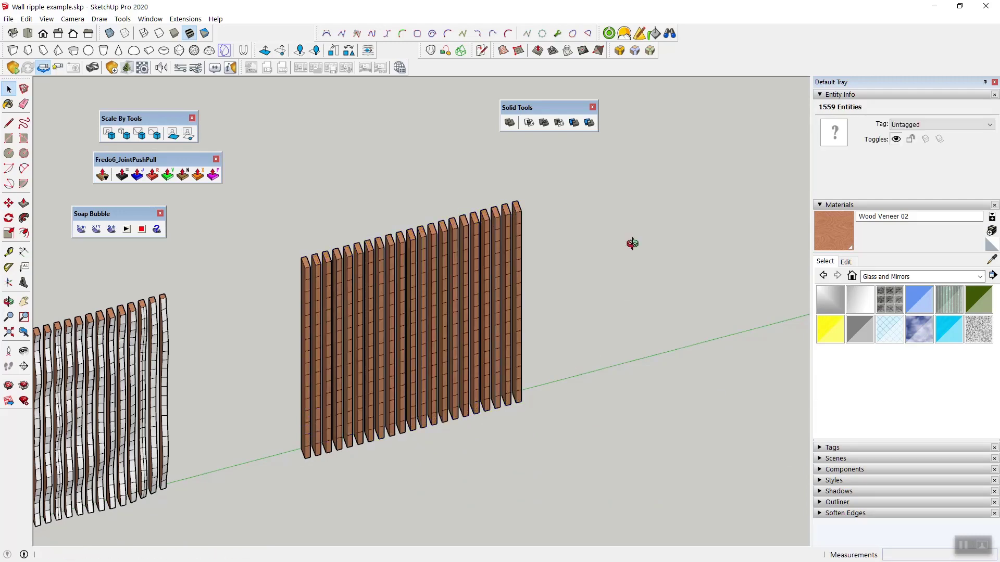
key("F2")
key("space")
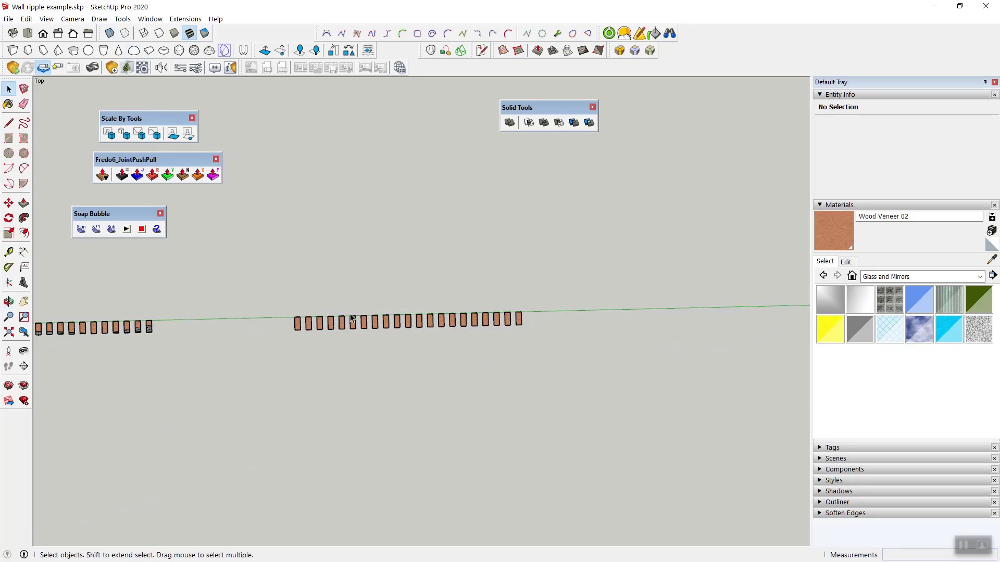
left_click_drag(239, 251, 643, 401)
middle_click_drag(579, 445, 435, 245)
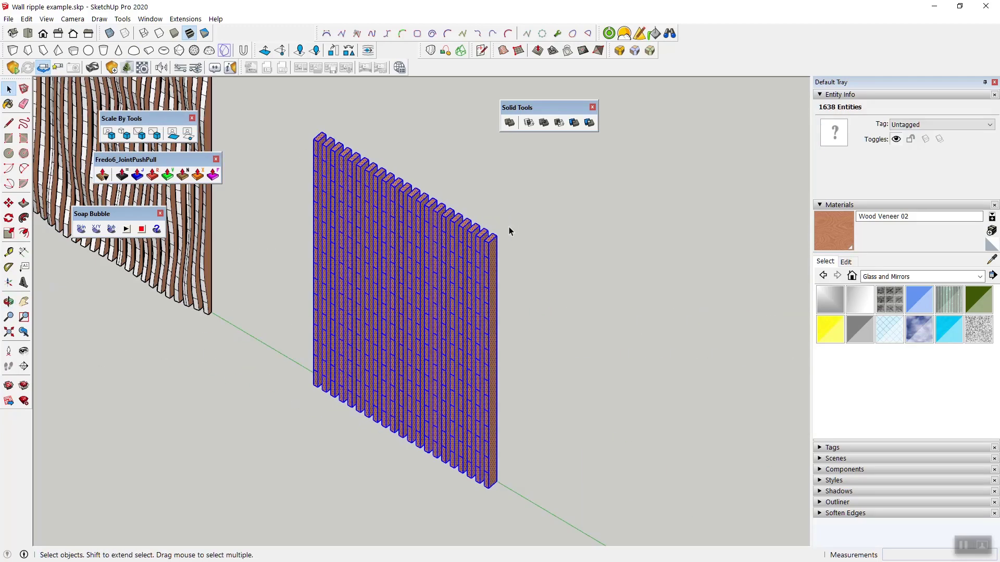
scroll(508, 226, "up", 5)
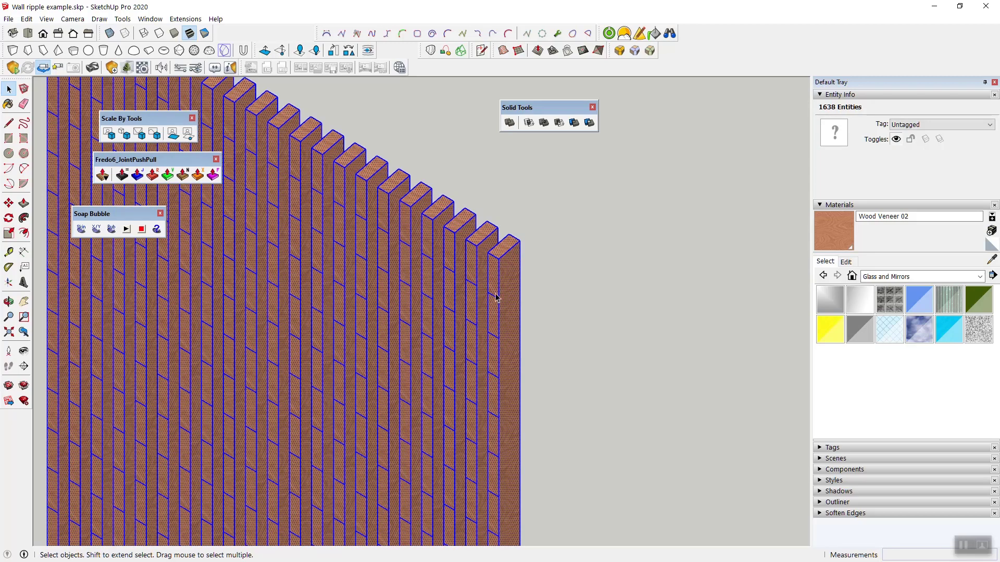
mouse_move(526, 361)
middle_mouse_down()
mouse_move(591, 335)
mouse_move(344, 308)
mouse_move(221, 309)
mouse_move(271, 213)
middle_mouse_up()
middle_click_drag(240, 280, 585, 227)
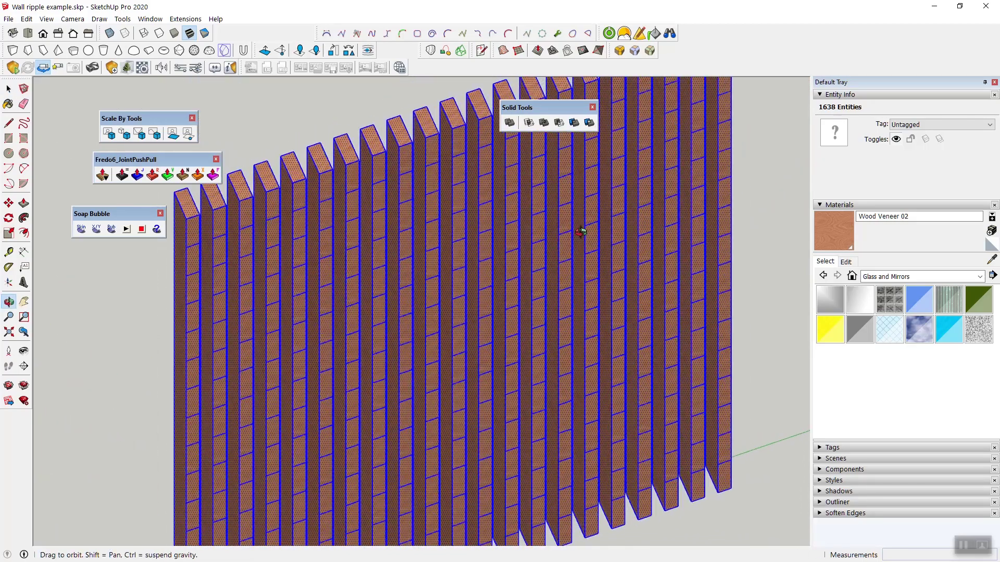
Run Move Vertices by Image on the wall with MAX Motion in RED 2 using test wave.png
left_click(190, 134)
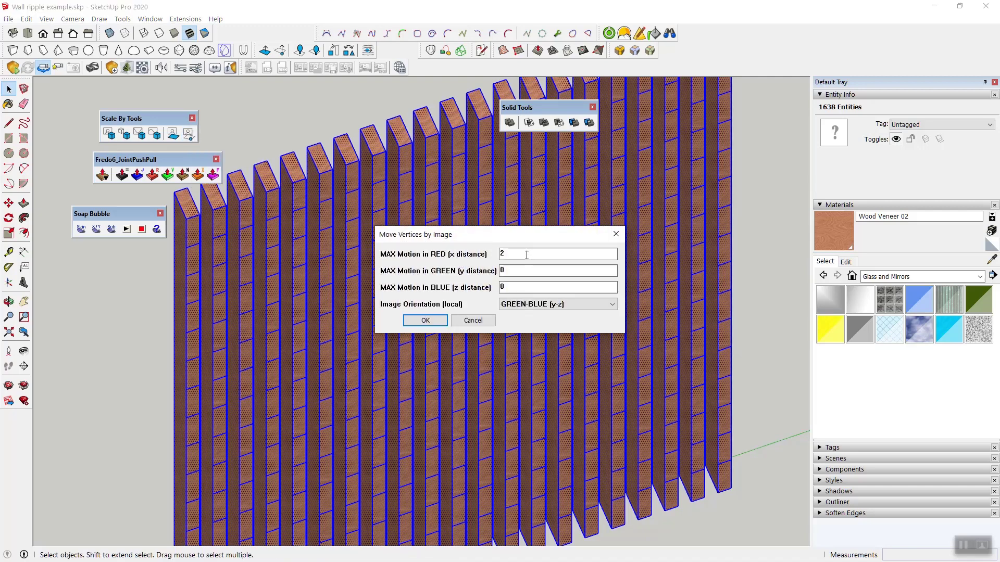
left_click(425, 321)
left_click(311, 298)
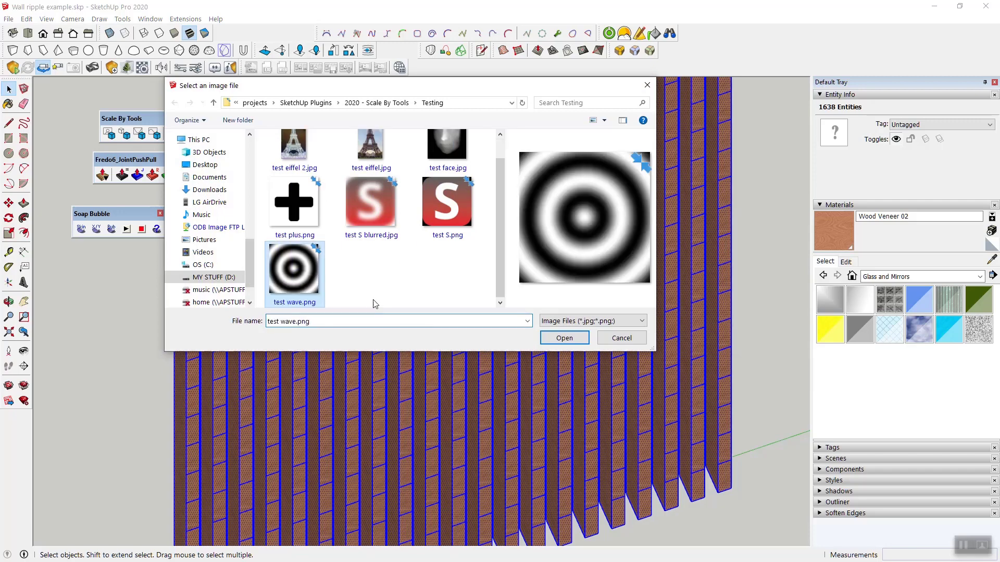
left_click(564, 338)
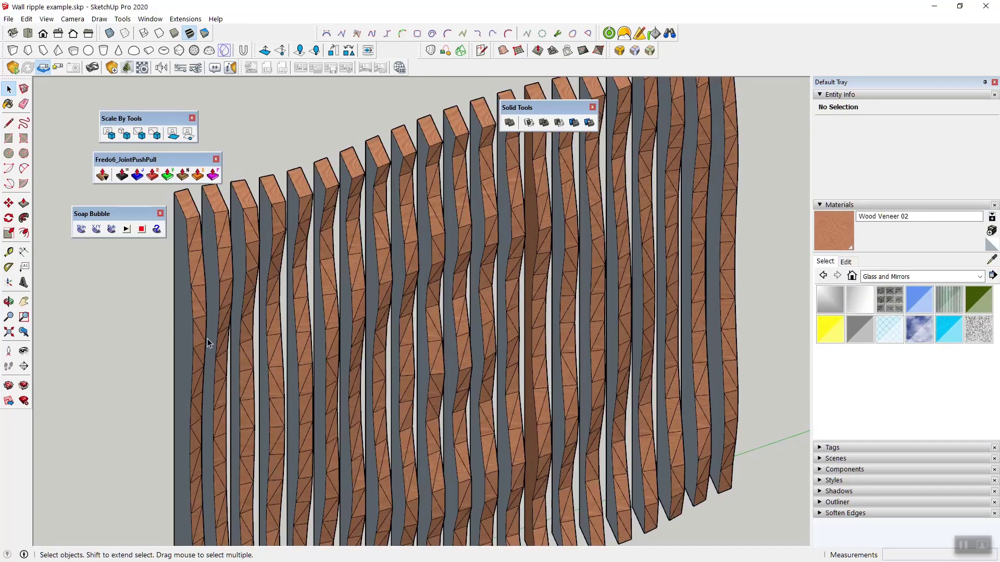
Orbit and zoom around the rebuilt wall to inspect the wavy undulations in every slat
middle_click_drag(207, 339, 368, 254)
scroll(367, 254, "down", 5)
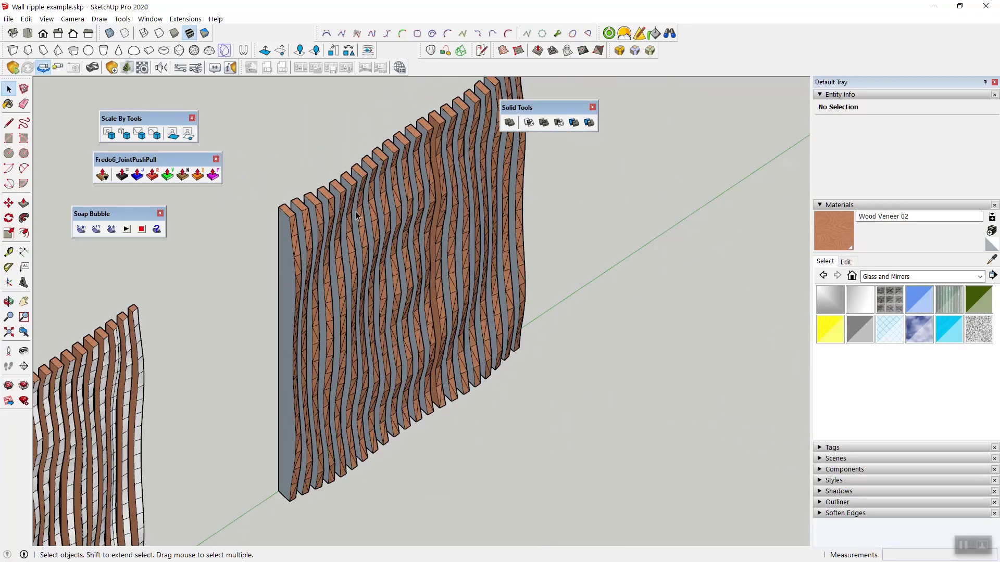
middle_click_drag(358, 217, 200, 218)
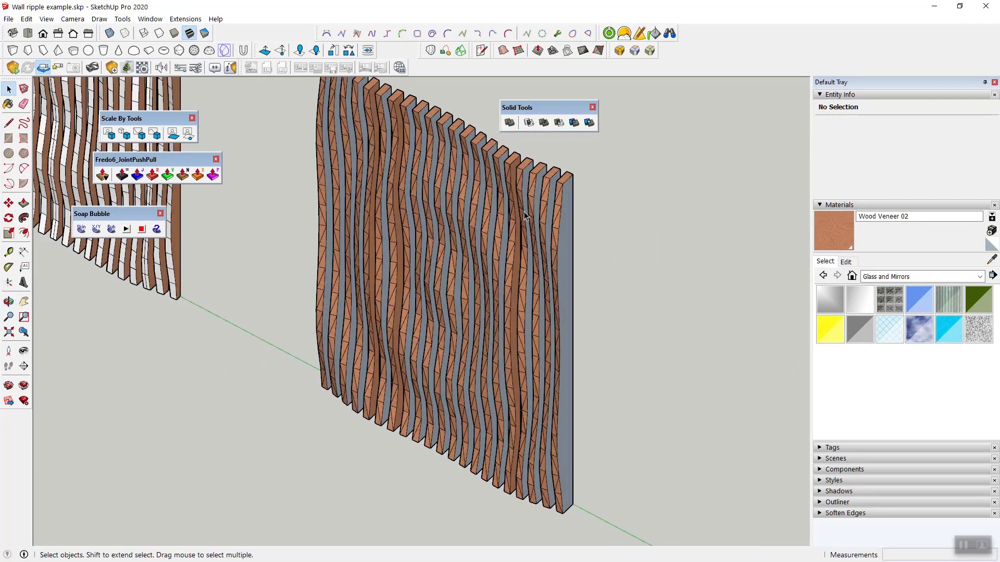
scroll(552, 189, "up", 6)
scroll(592, 166, "down", 2)
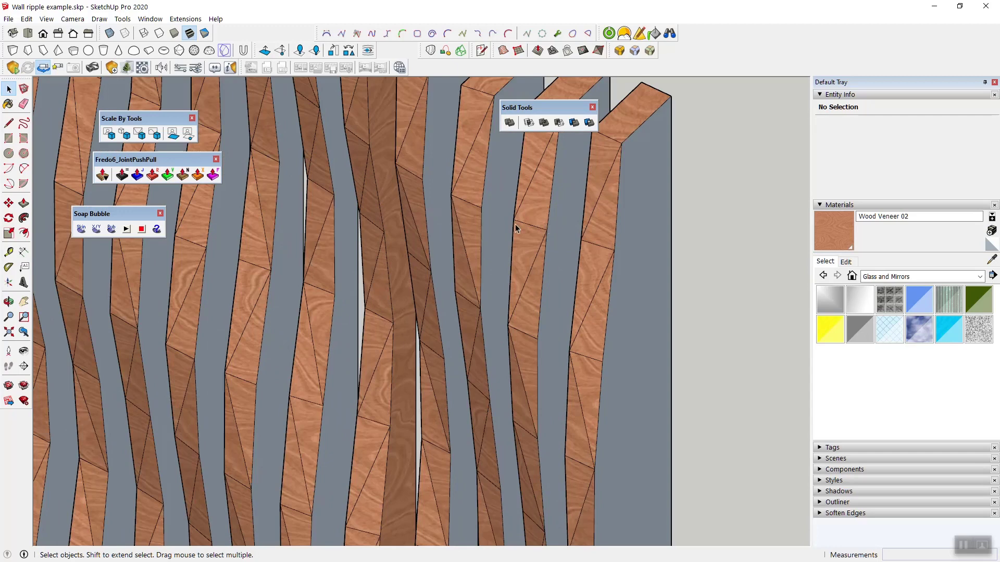
middle_click_drag(518, 223, 517, 279)
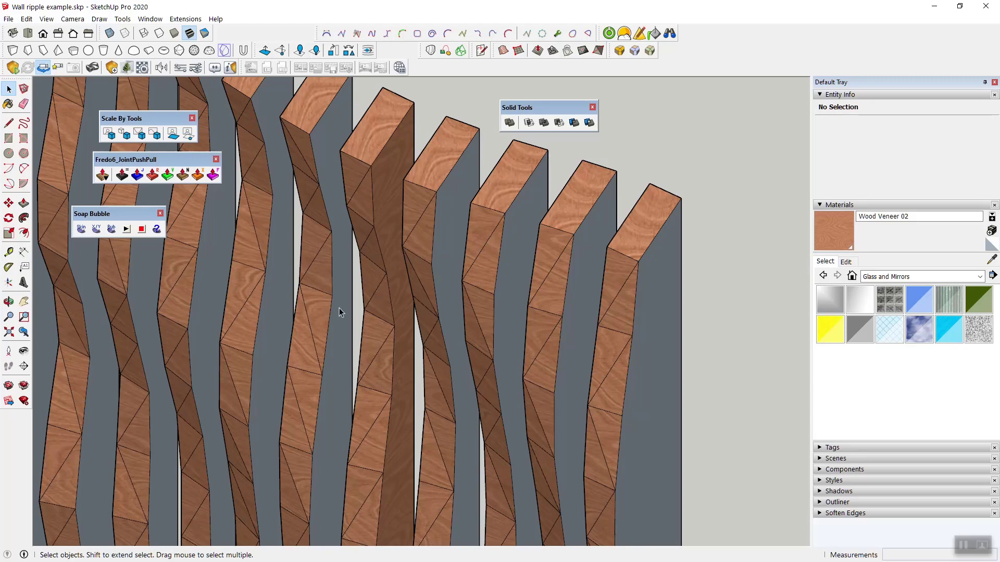
middle_click_drag(633, 298, 313, 221)
scroll(378, 274, "down", 3)
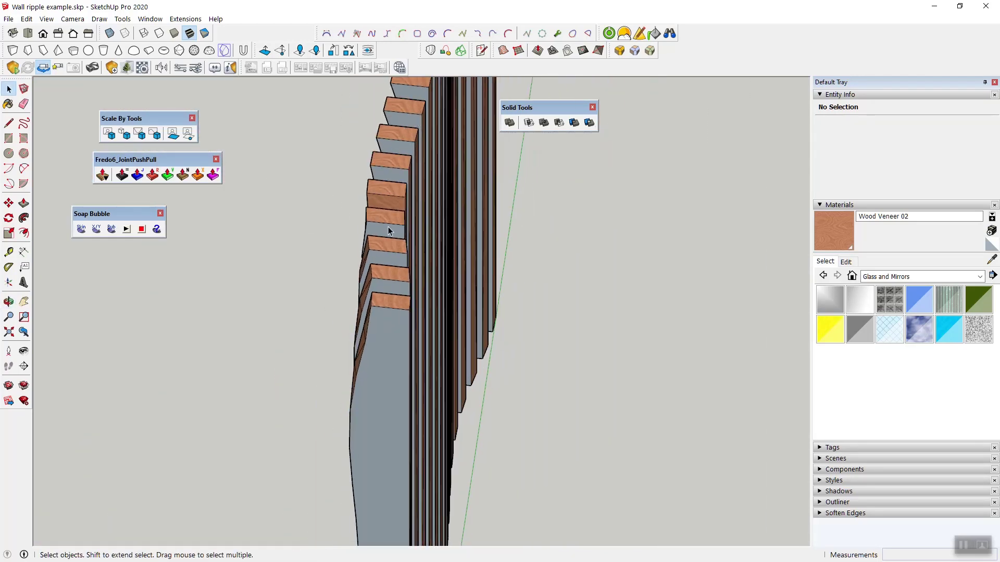
middle_click_drag(412, 292, 374, 258)
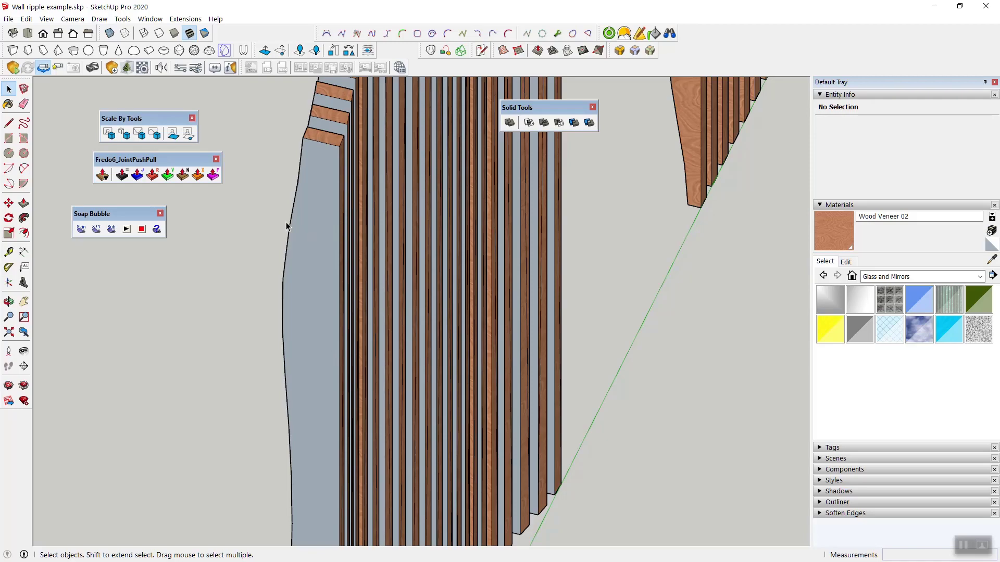
middle_click_drag(287, 227, 611, 268)
scroll(612, 267, "down", 5)
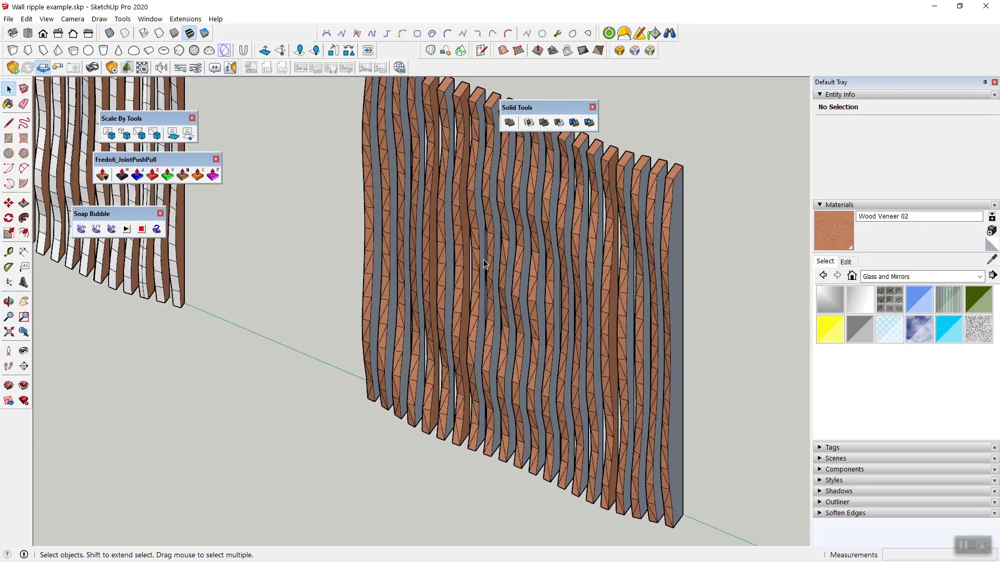
middle_click_drag(335, 208, 357, 270)
scroll(369, 274, "down", 3)
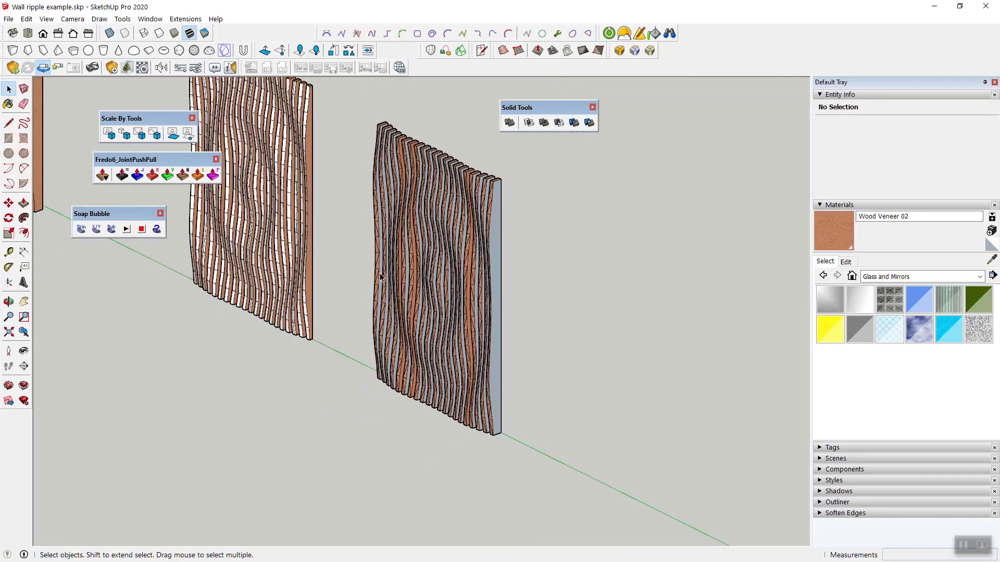
scroll(573, 335, "down", 6)
middle_click_drag(596, 351, 551, 284)
scroll(404, 188, "up", 5)
scroll(404, 189, "up", 3)
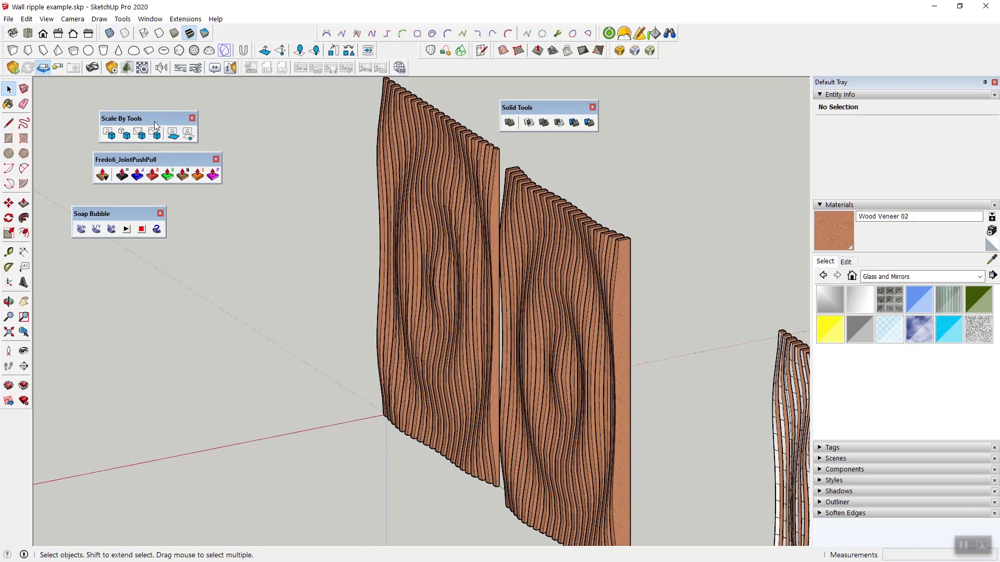
left_click_drag(154, 118, 147, 108)
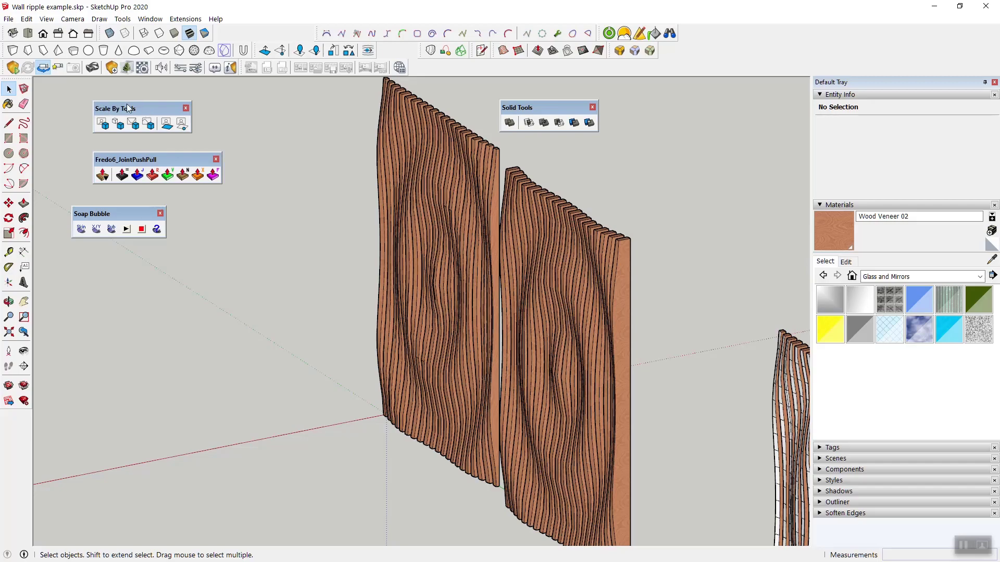